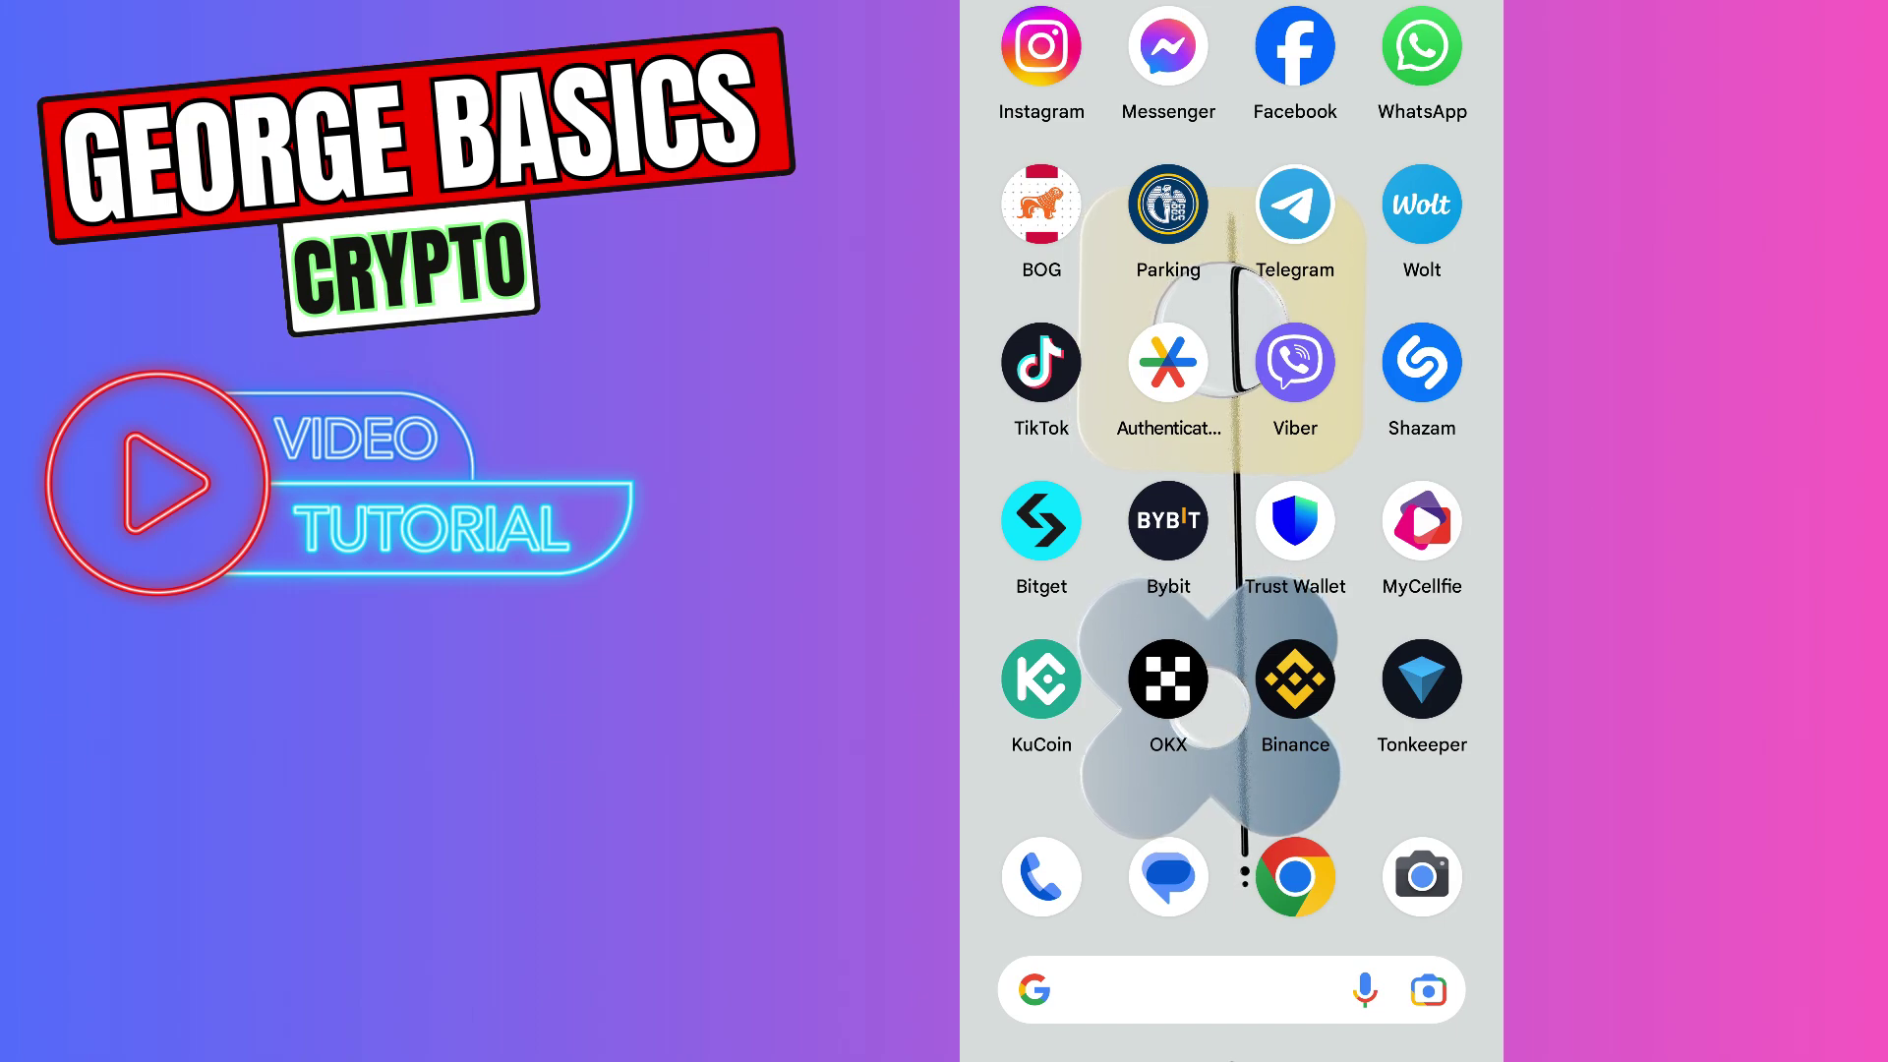
# Step: Launch Bitget from the phone's home screen
pyautogui.click(1041, 518)
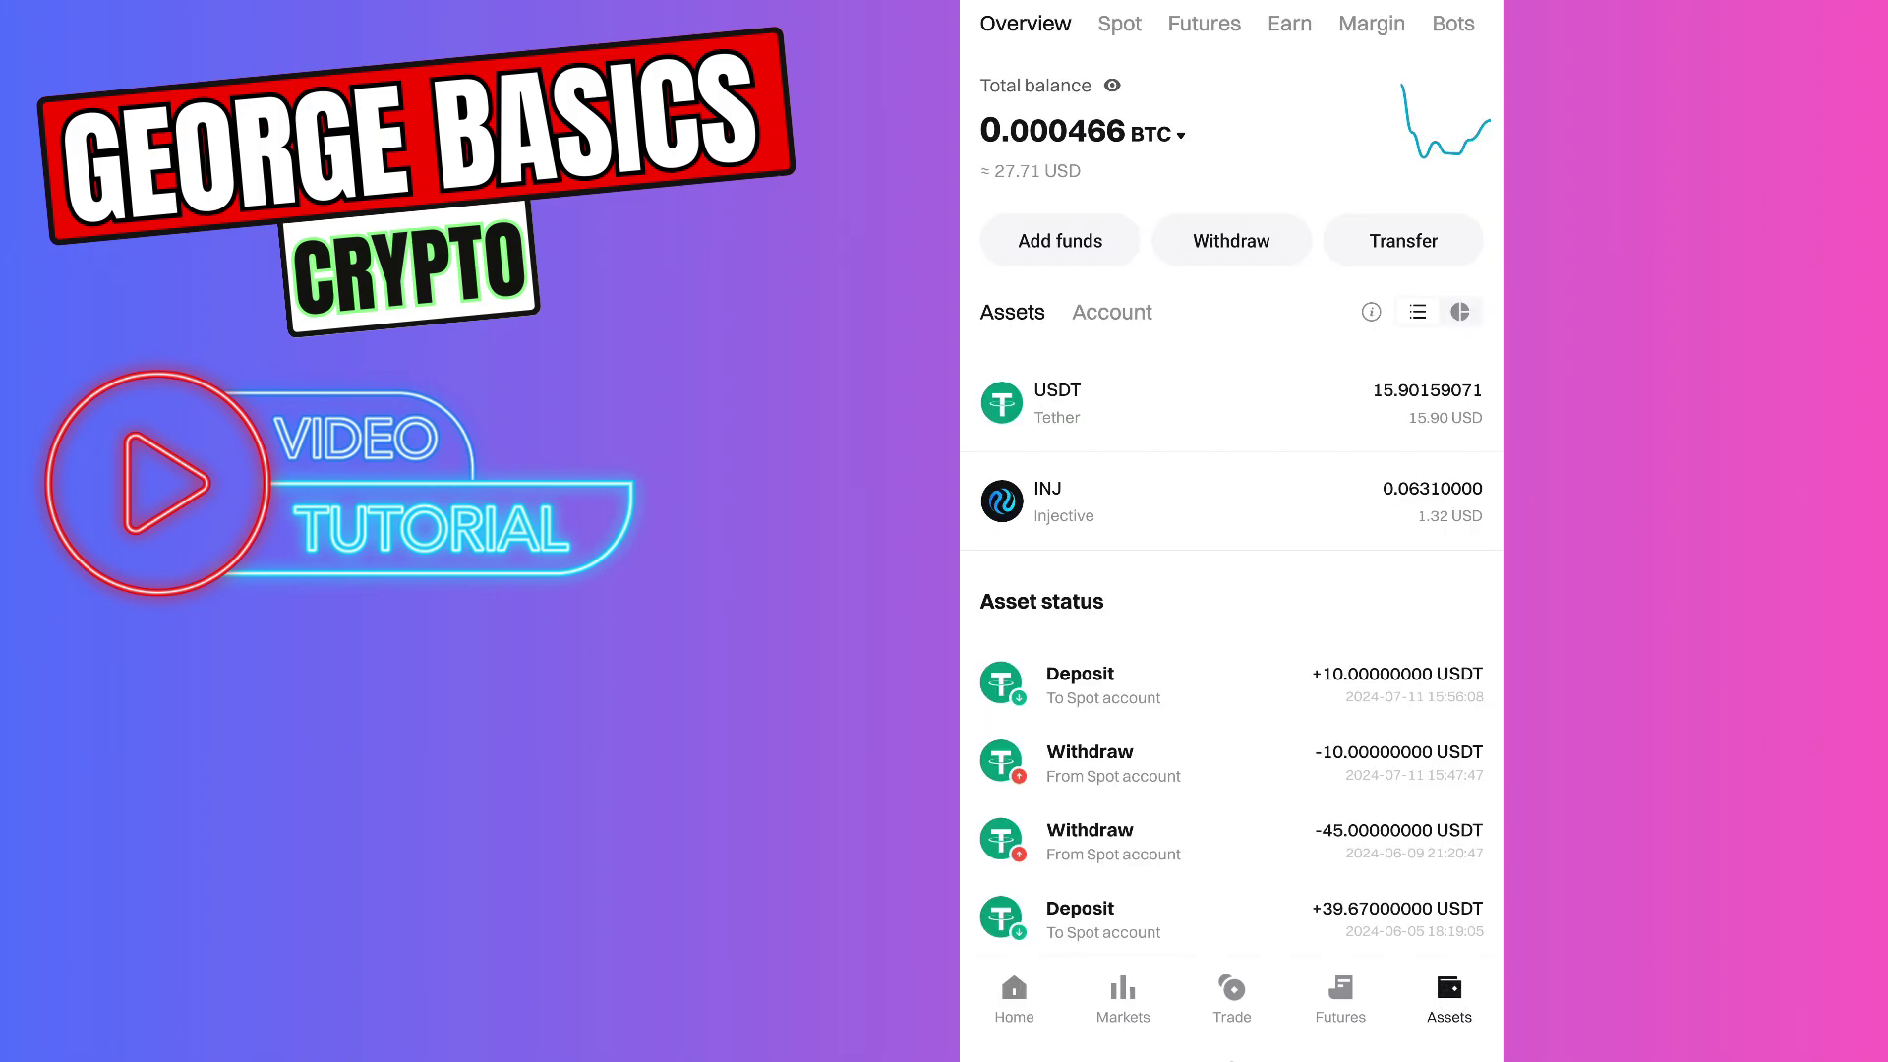
# Step: Start a crypto deposit in Bitget and pick TONCOIN from the coin search
pyautogui.click(1059, 241)
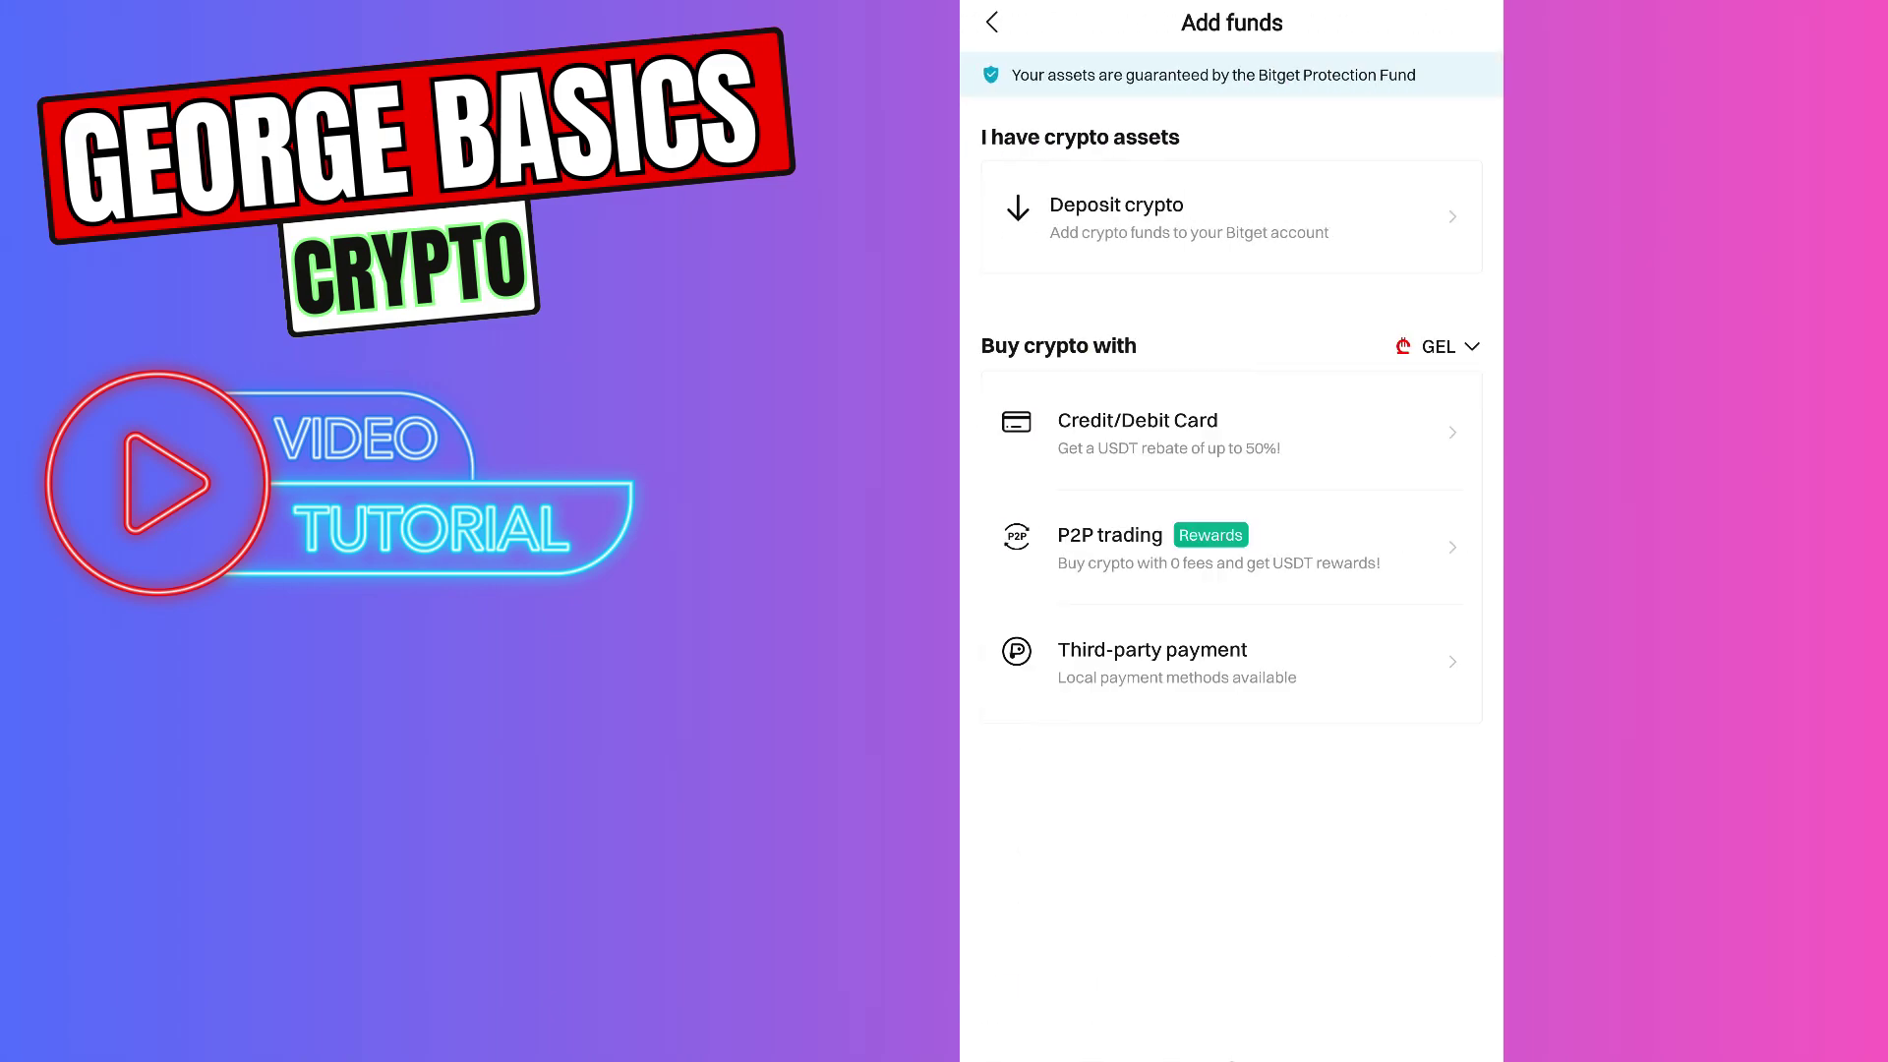
pyautogui.click(1117, 215)
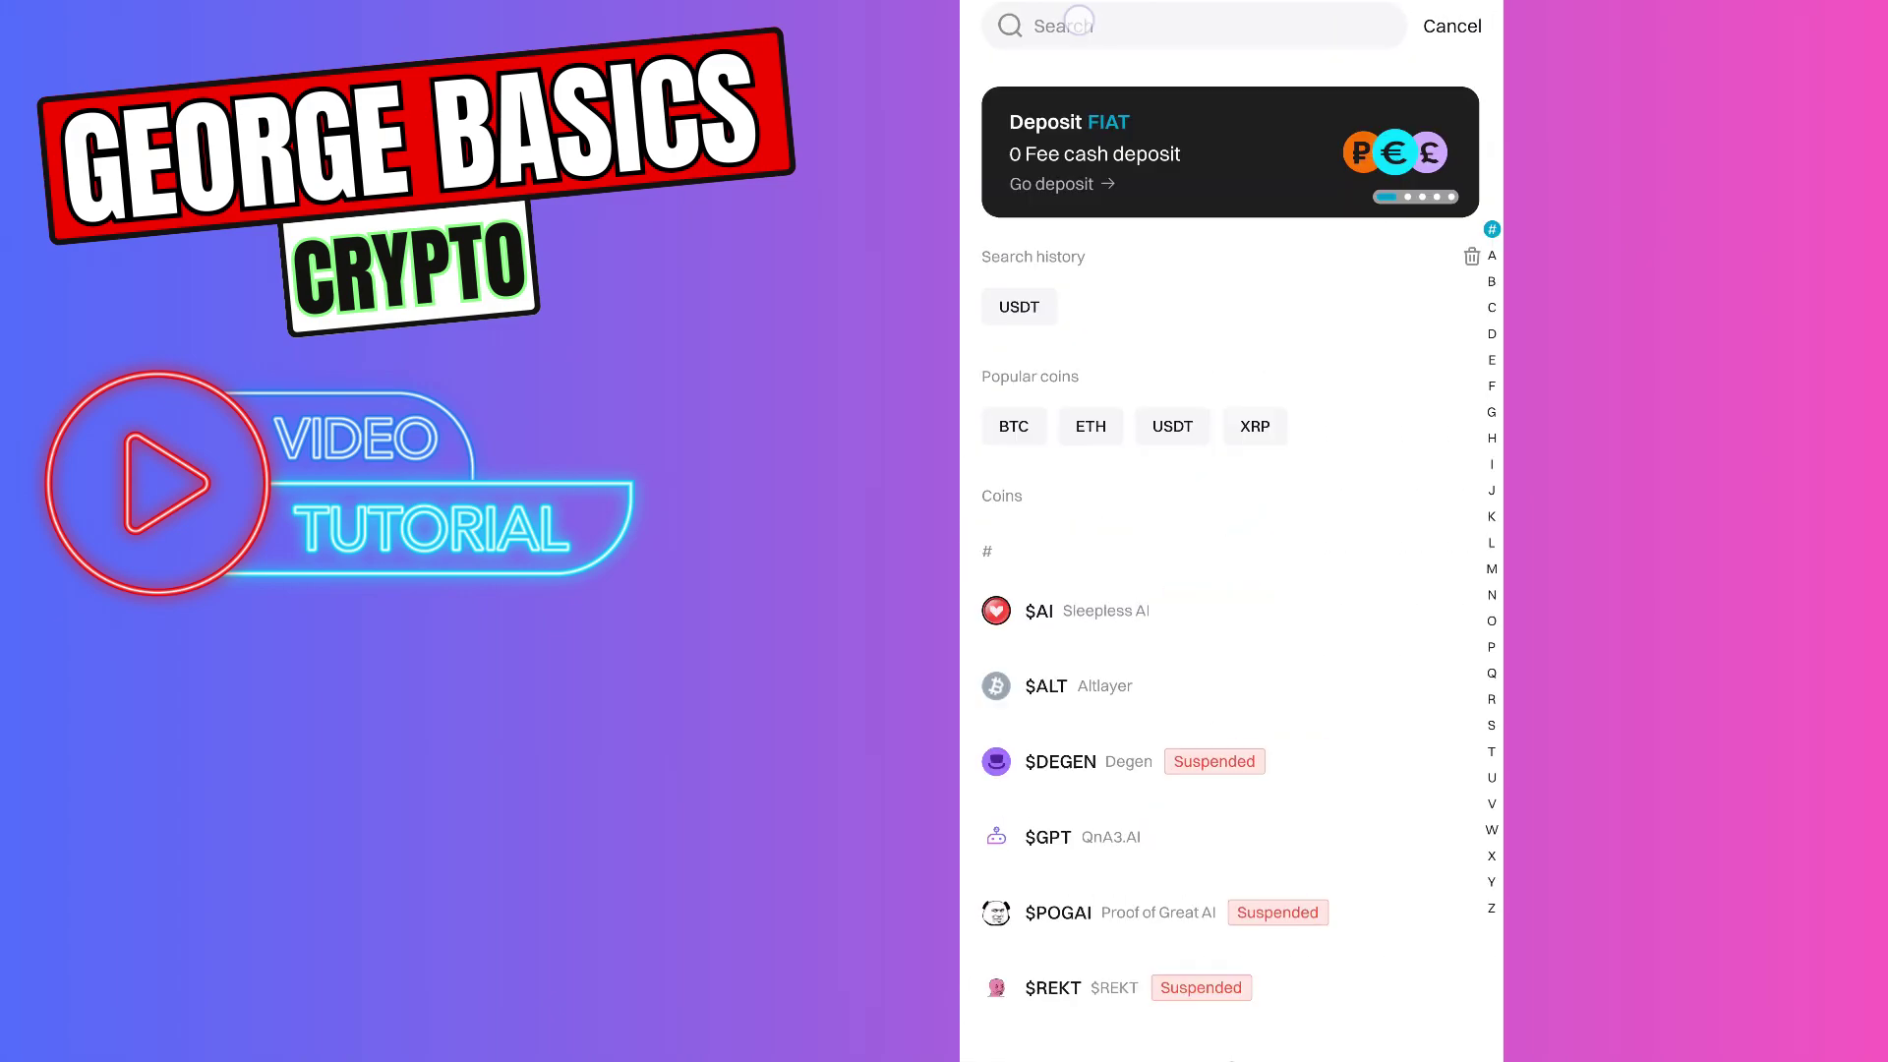
pyautogui.click(1079, 26)
pyautogui.click(1123, 992)
pyautogui.write('t')
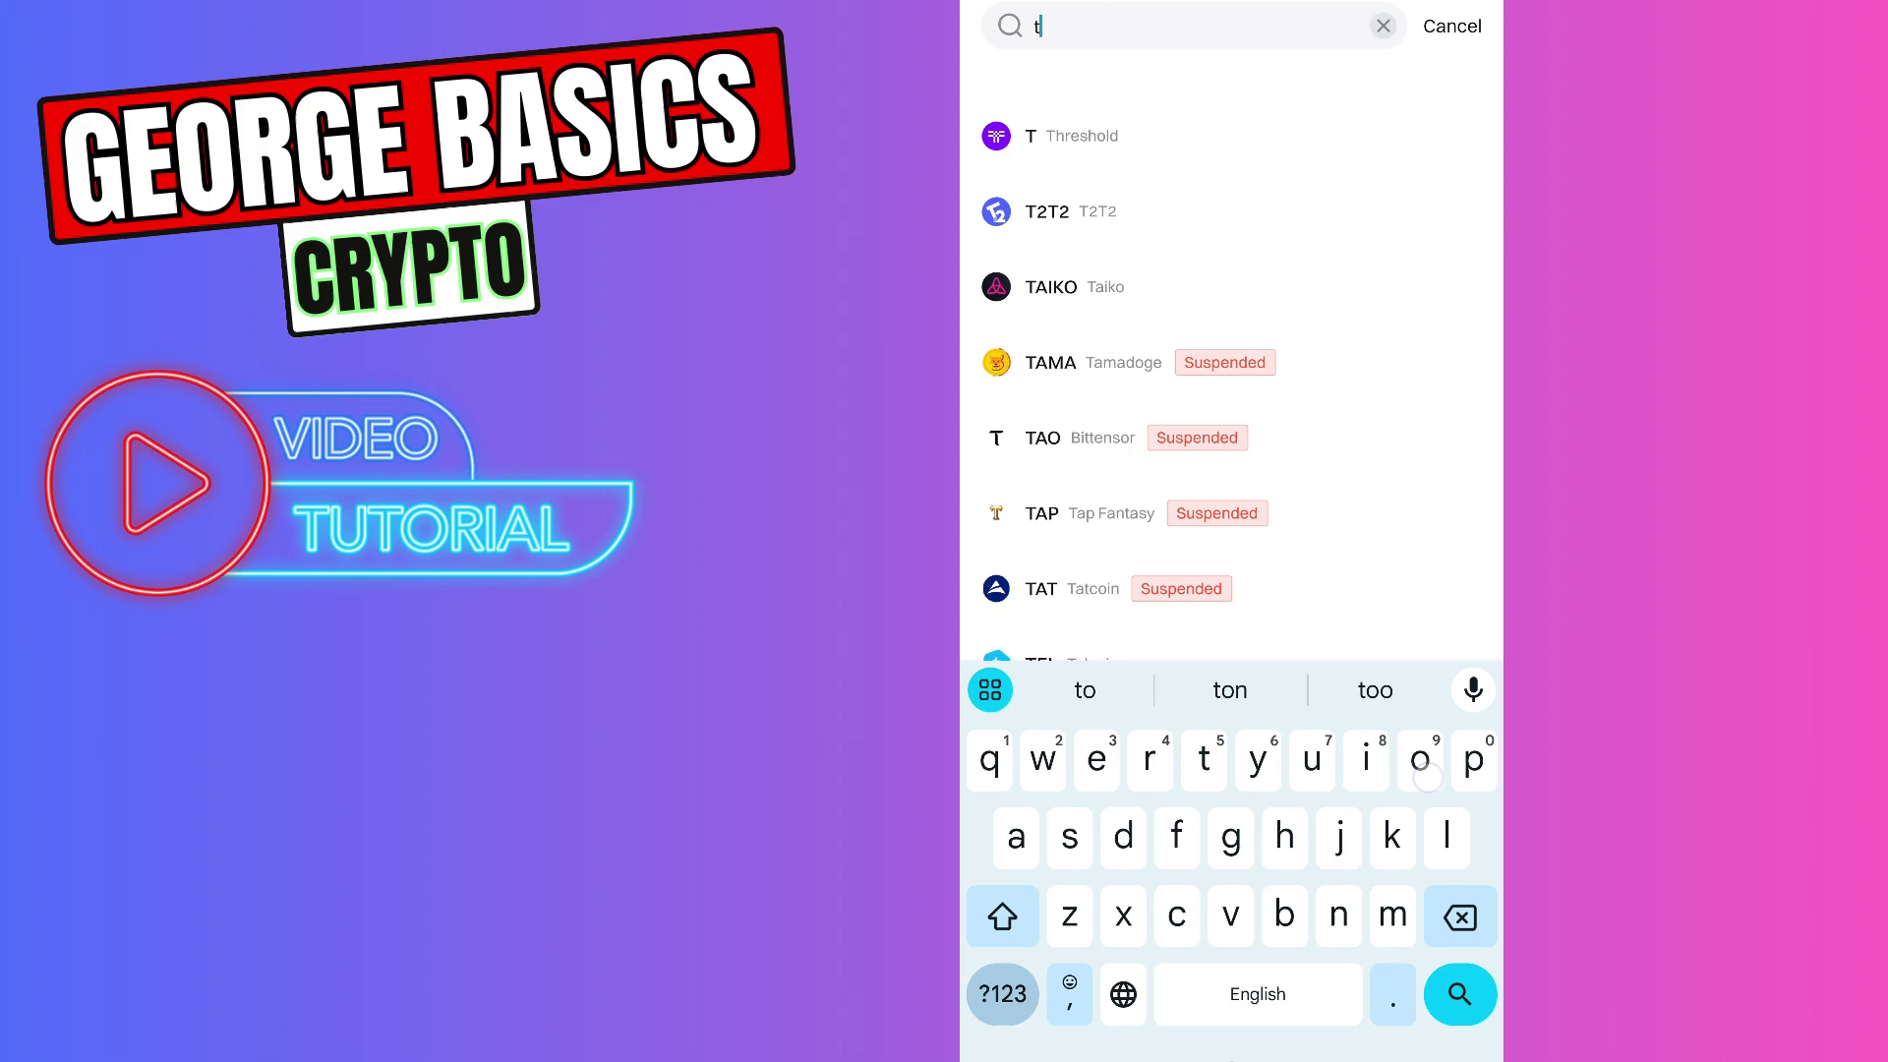
pyautogui.write('on')
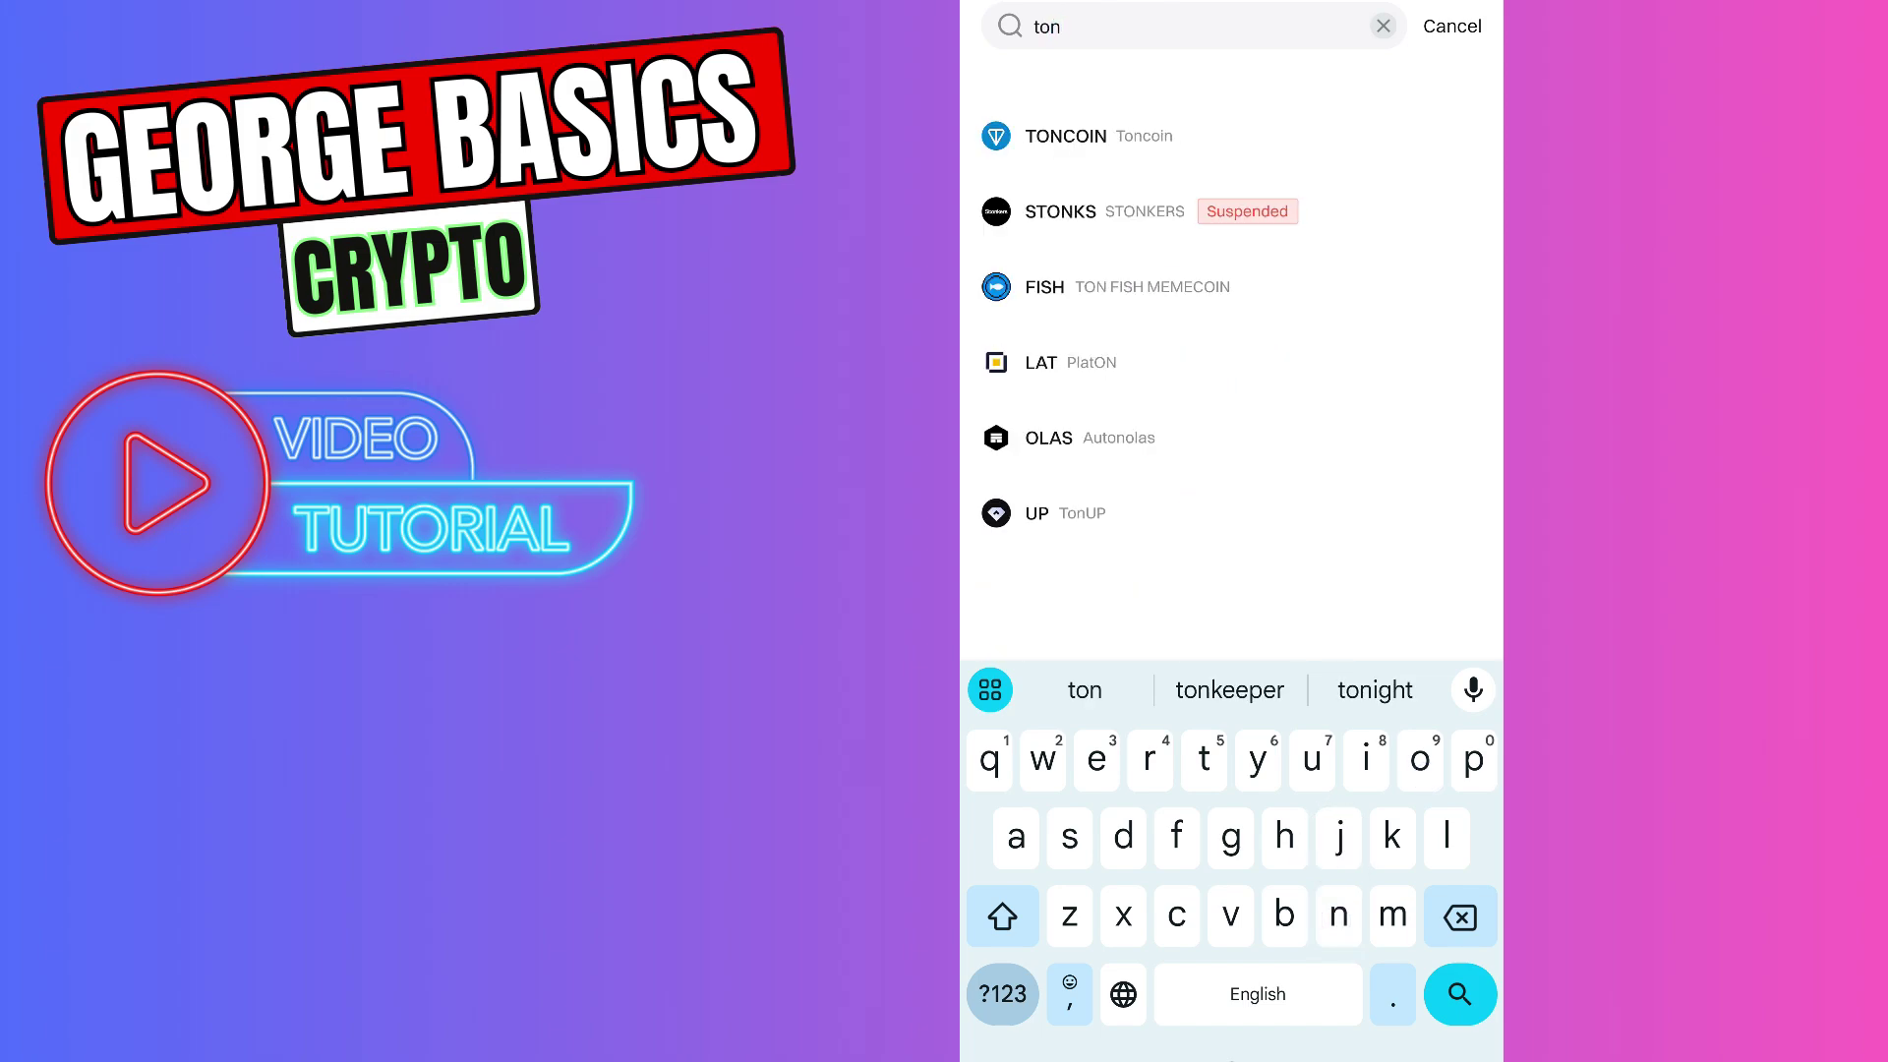
pyautogui.click(1066, 137)
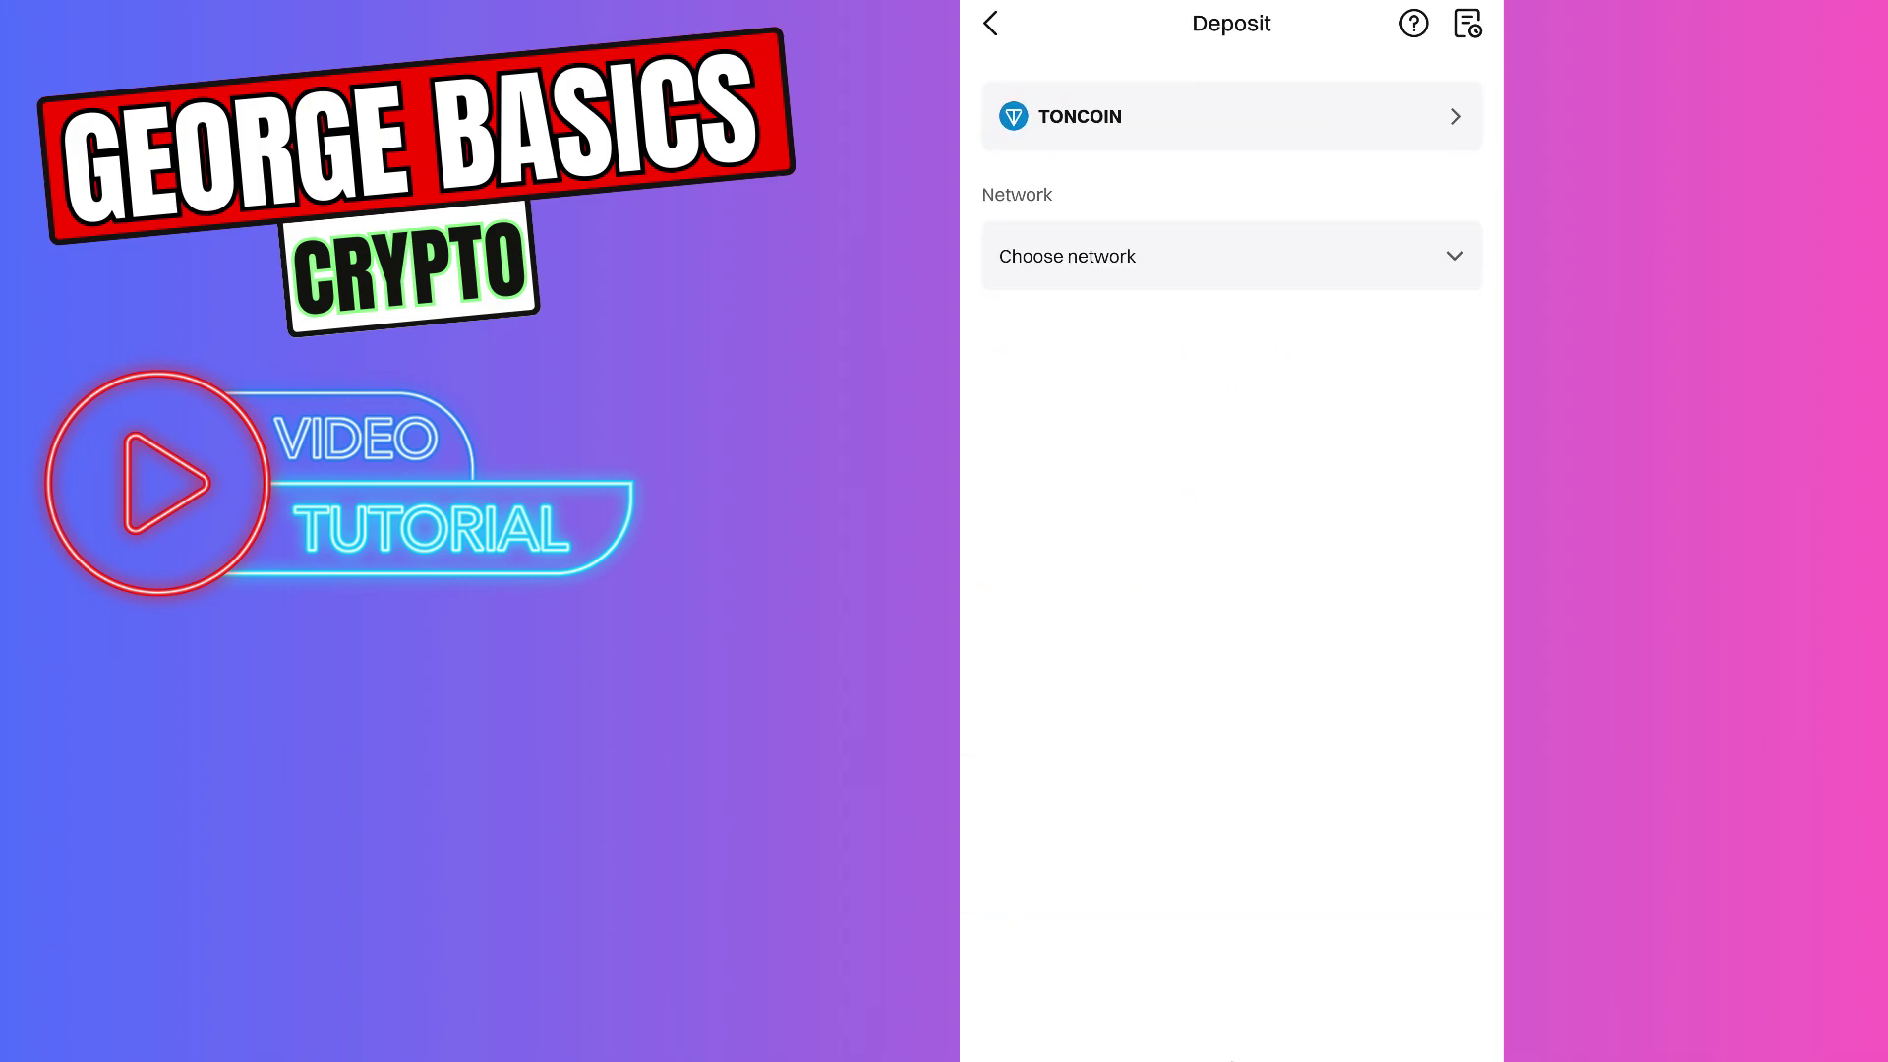
# Step: Choose the TON network, copy the TONCOIN deposit address, and return Home
pyautogui.click(1232, 255)
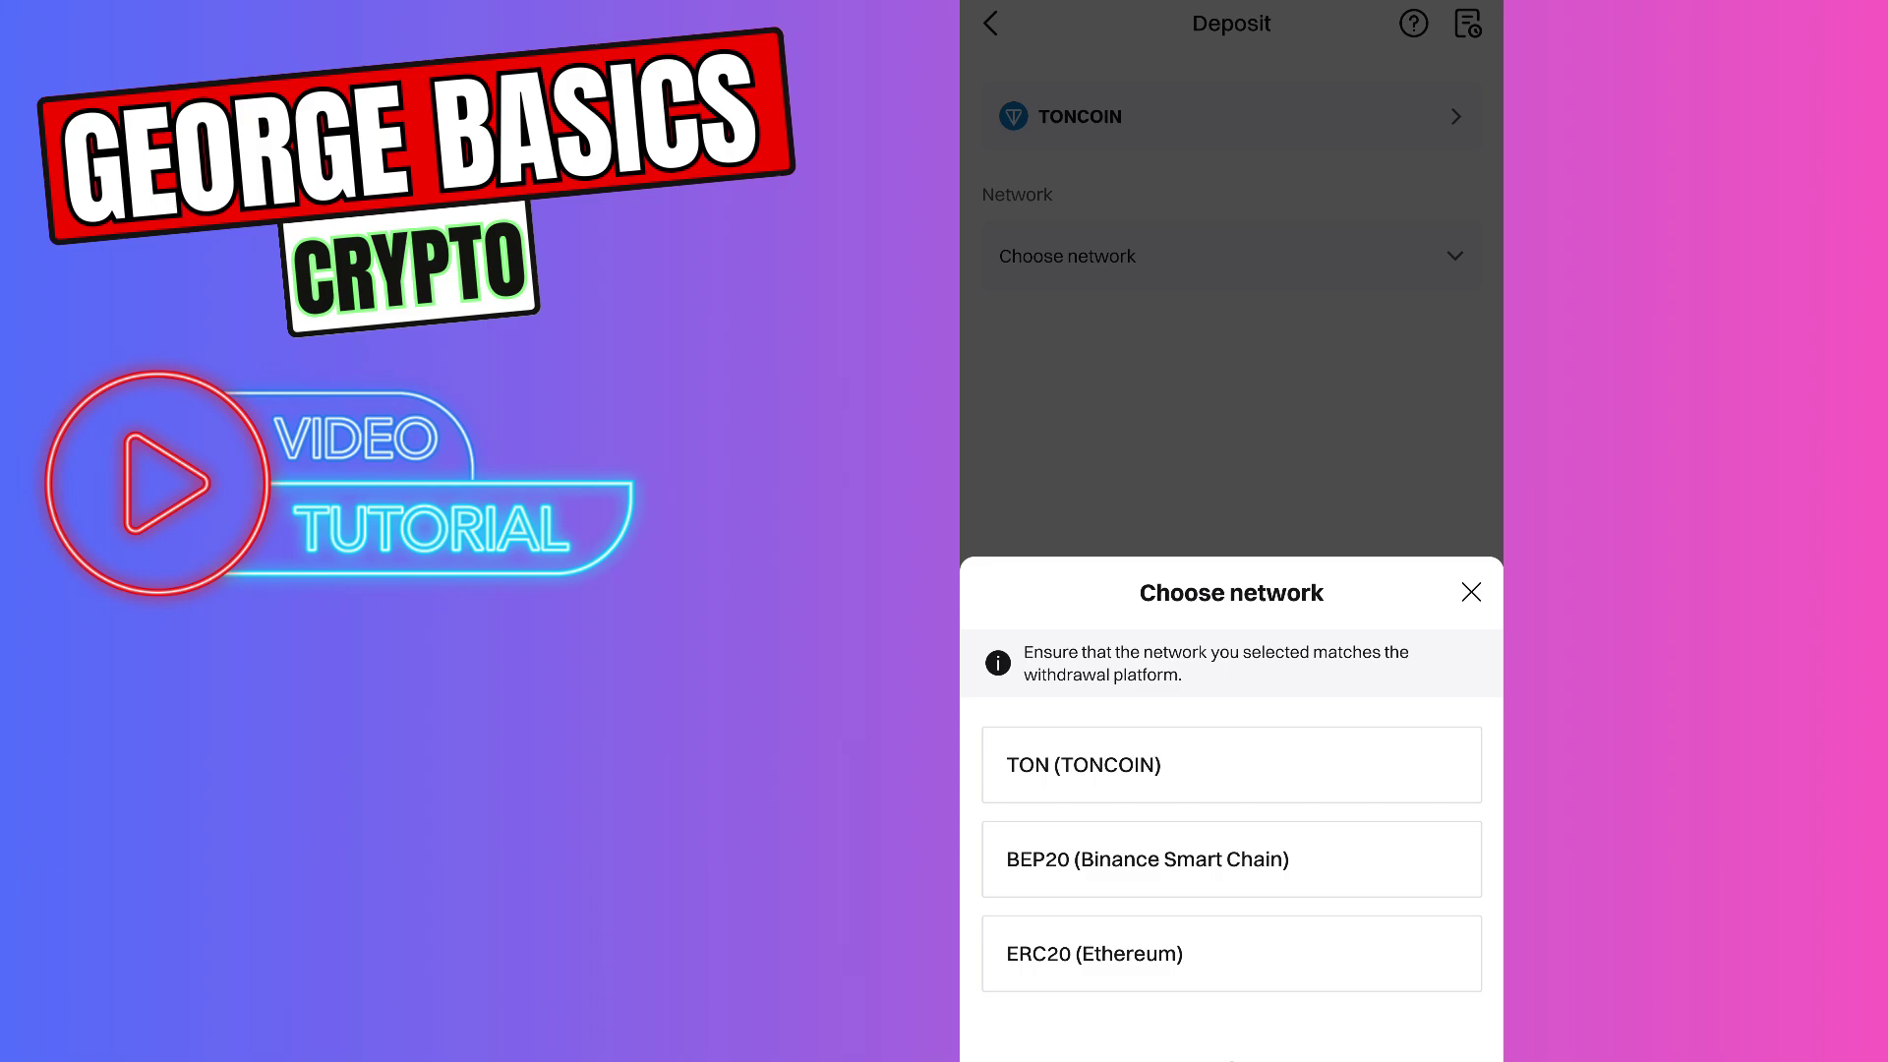
pyautogui.click(1302, 765)
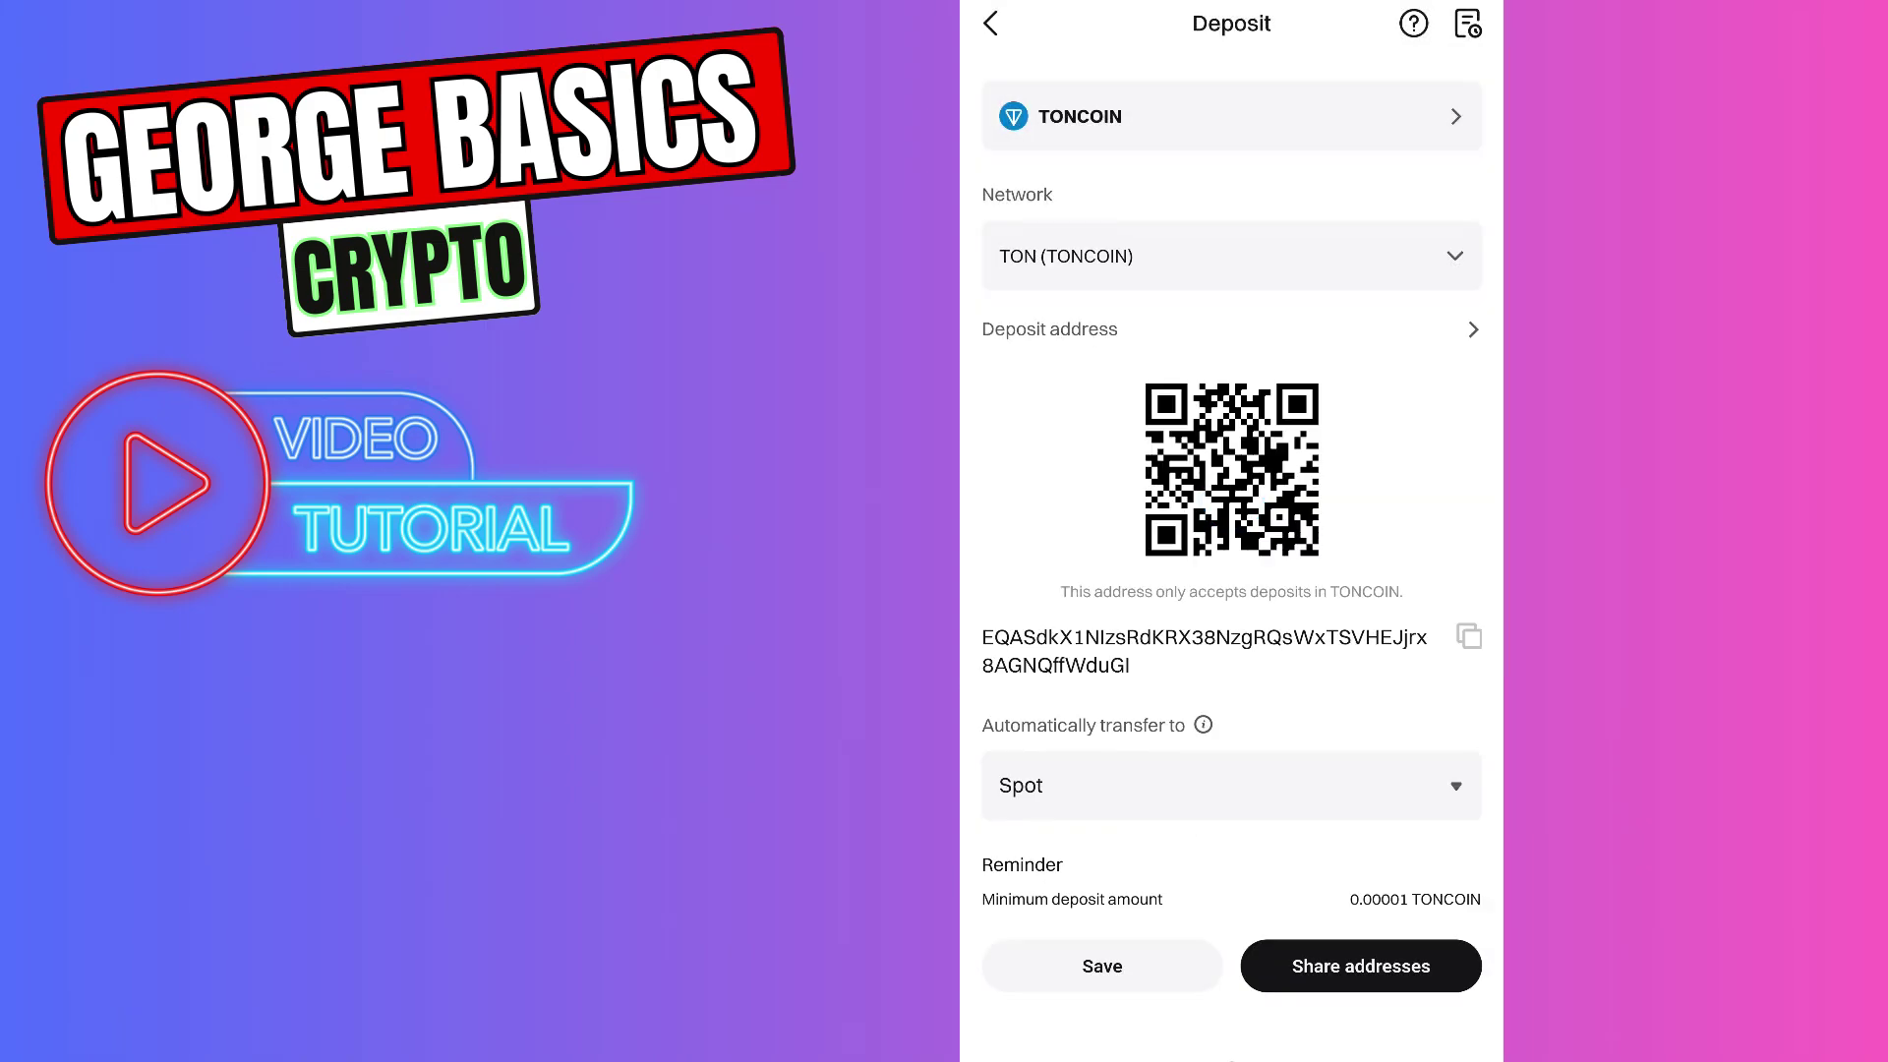
pyautogui.click(1468, 636)
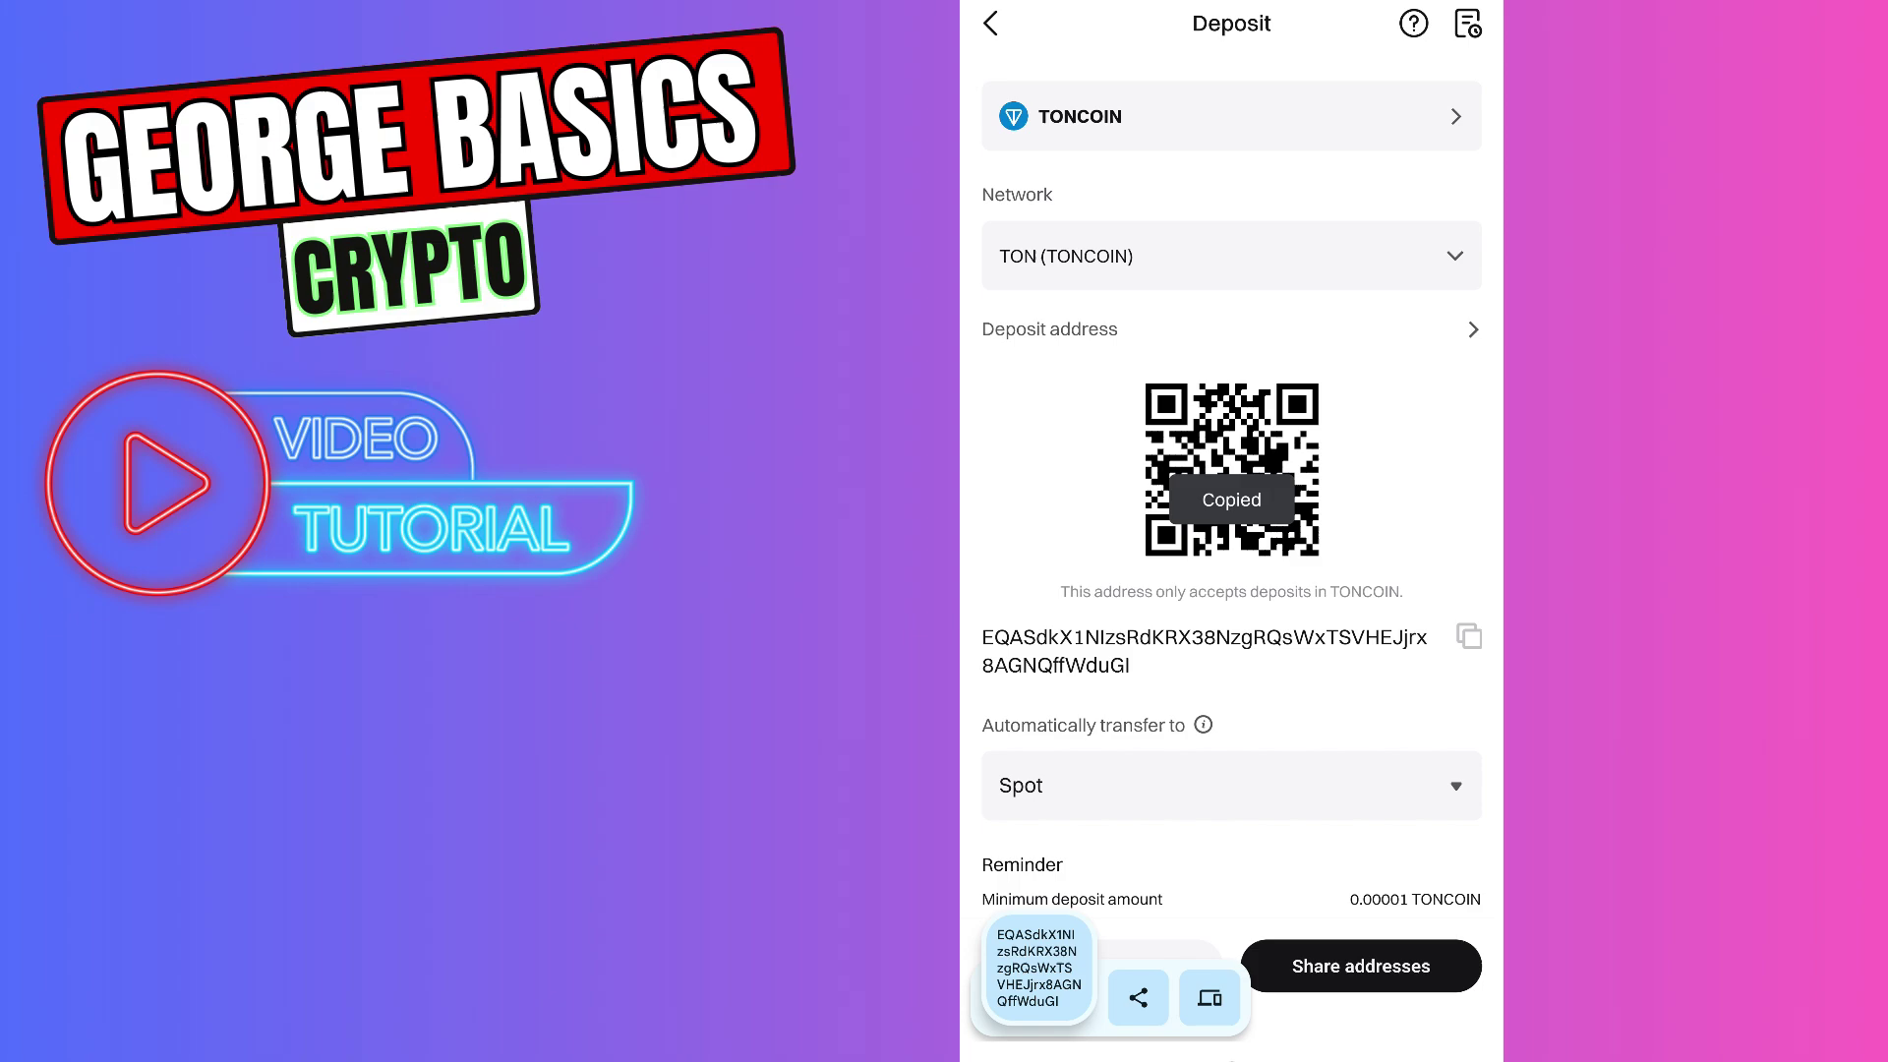
pyautogui.press('super')
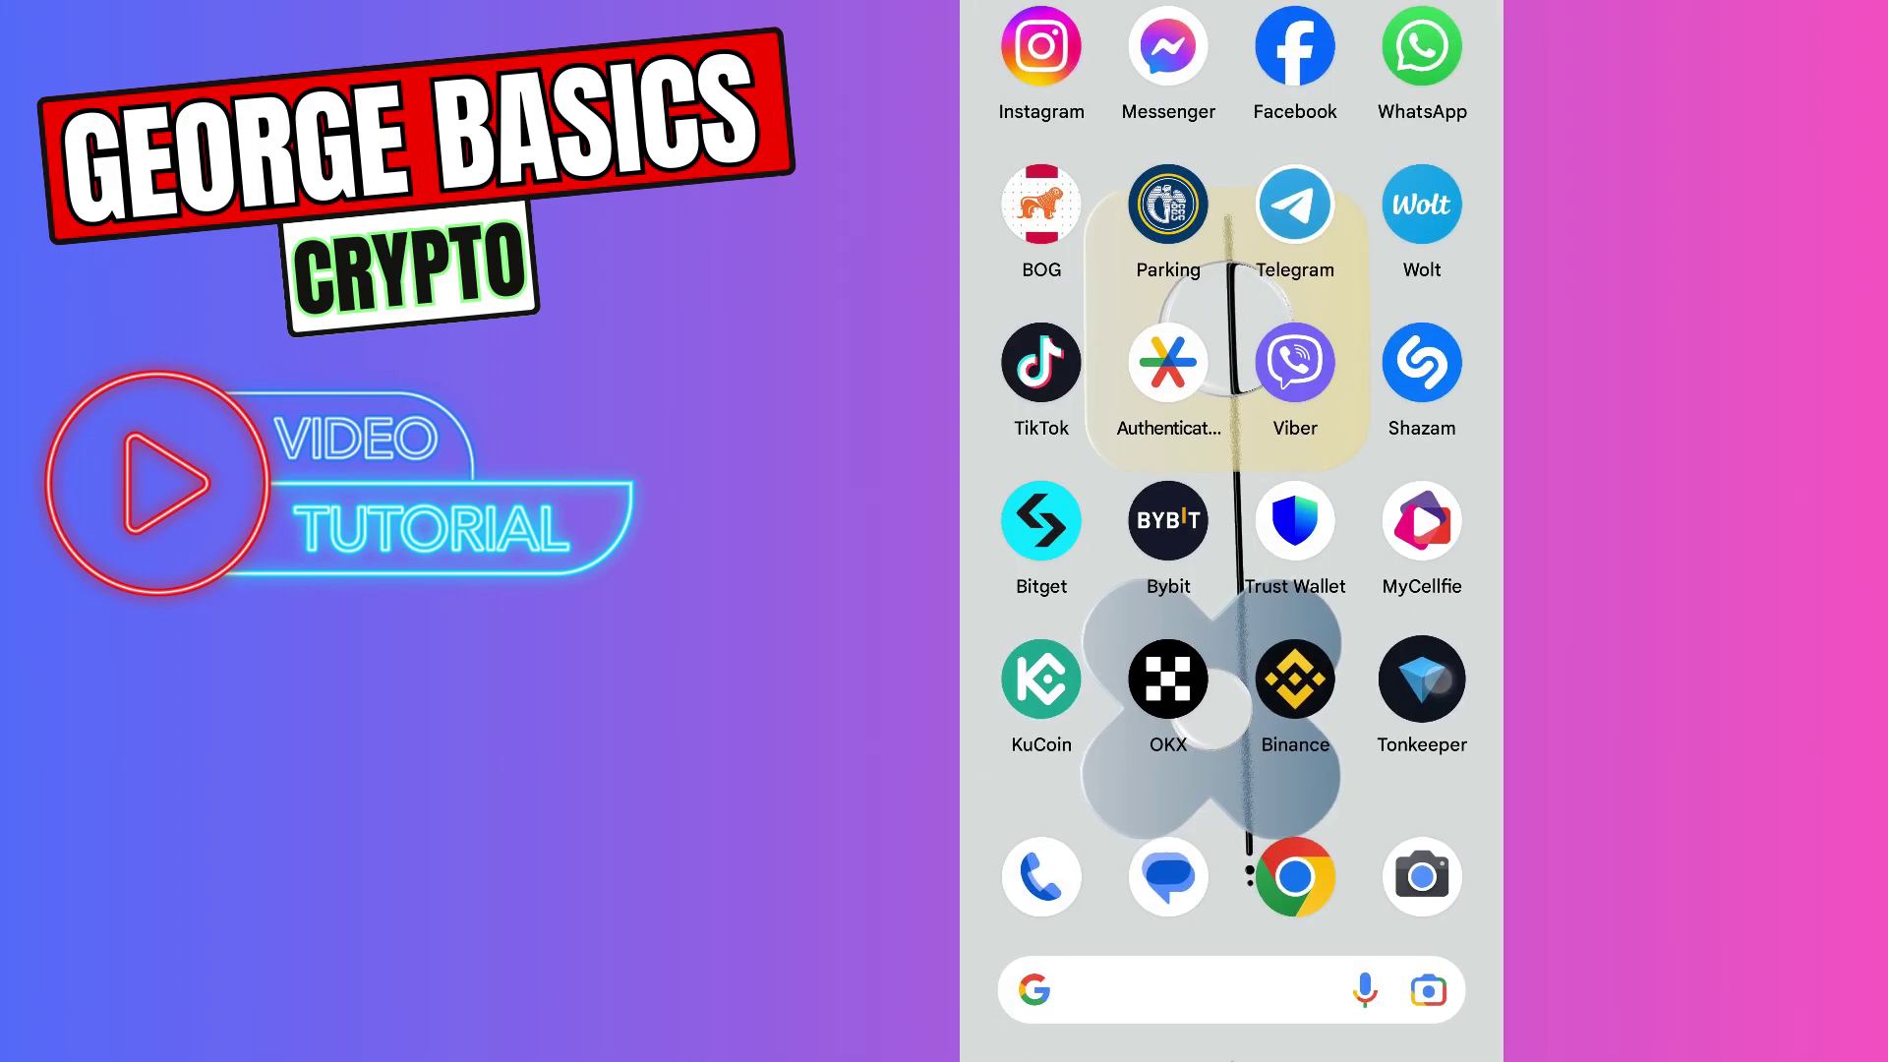
# Step: Start a Toncoin send in Tonkeeper with the pasted Bitget address as recipient
pyautogui.click(1423, 678)
pyautogui.click(1063, 999)
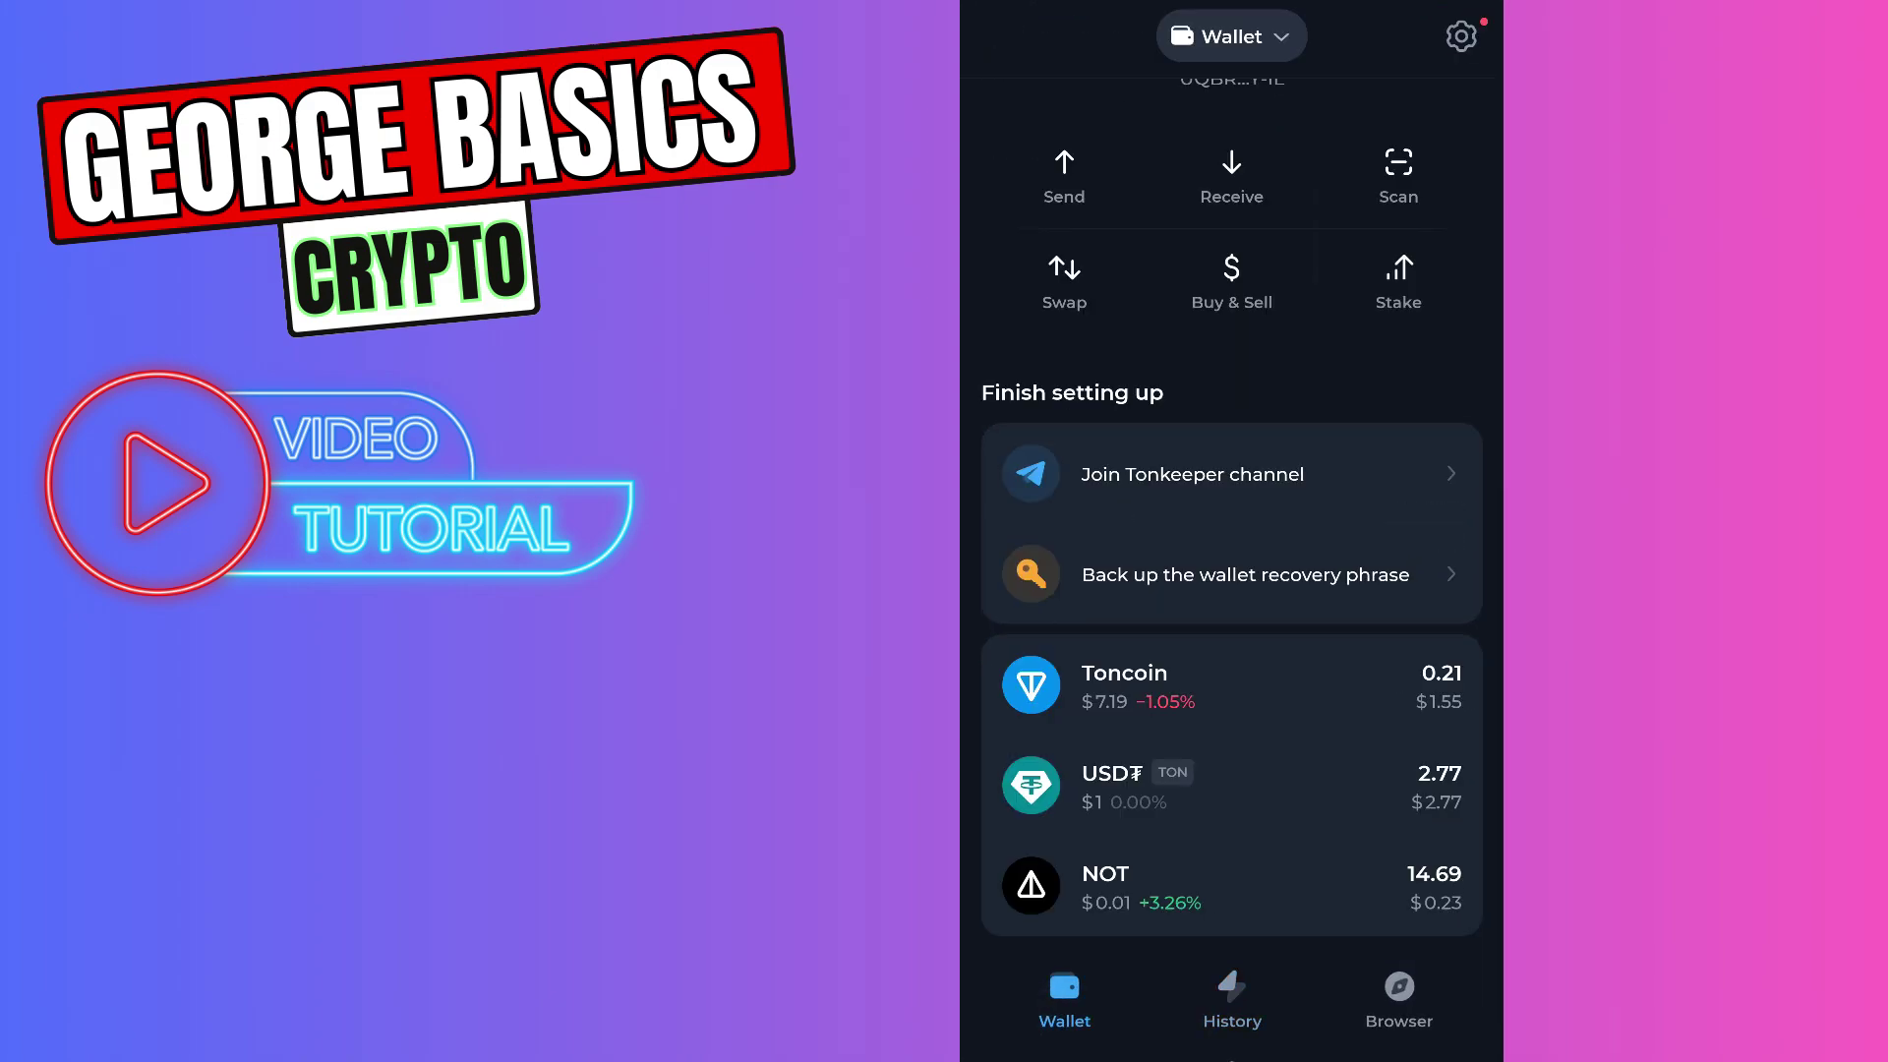
pyautogui.click(1180, 686)
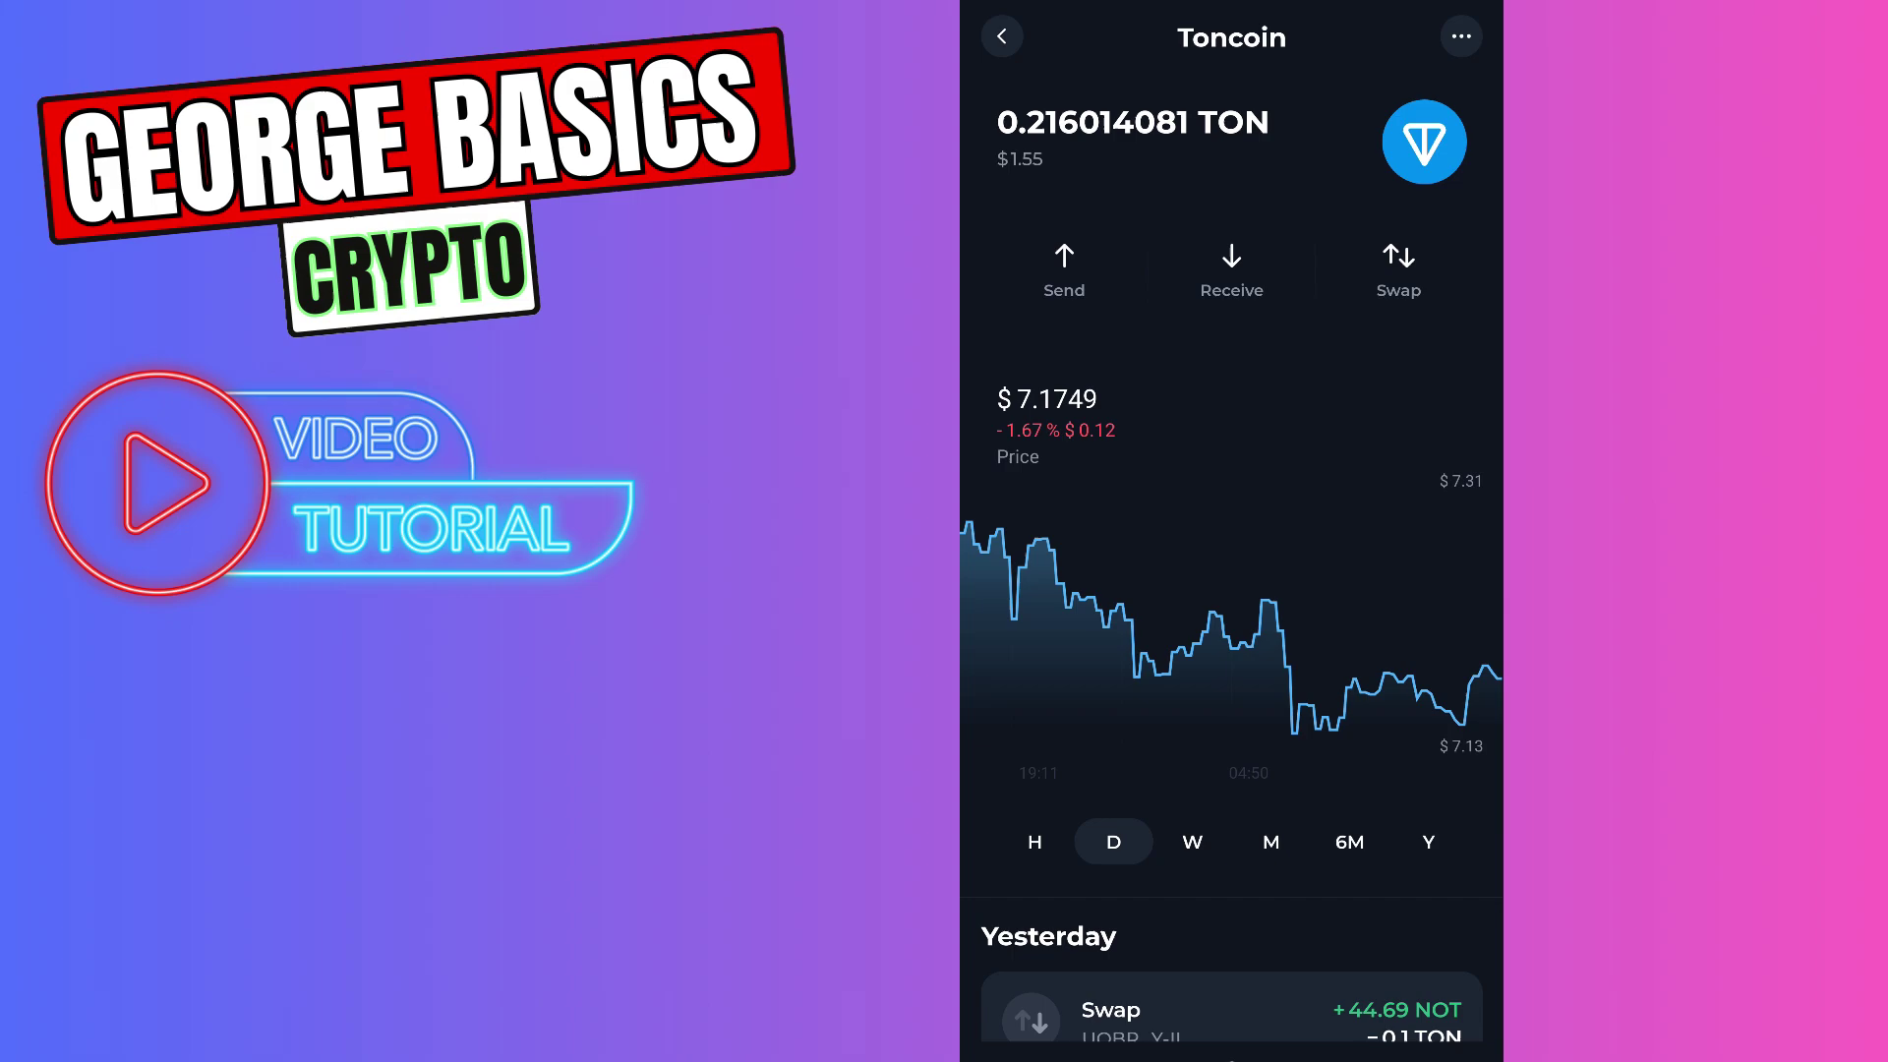
pyautogui.click(1063, 265)
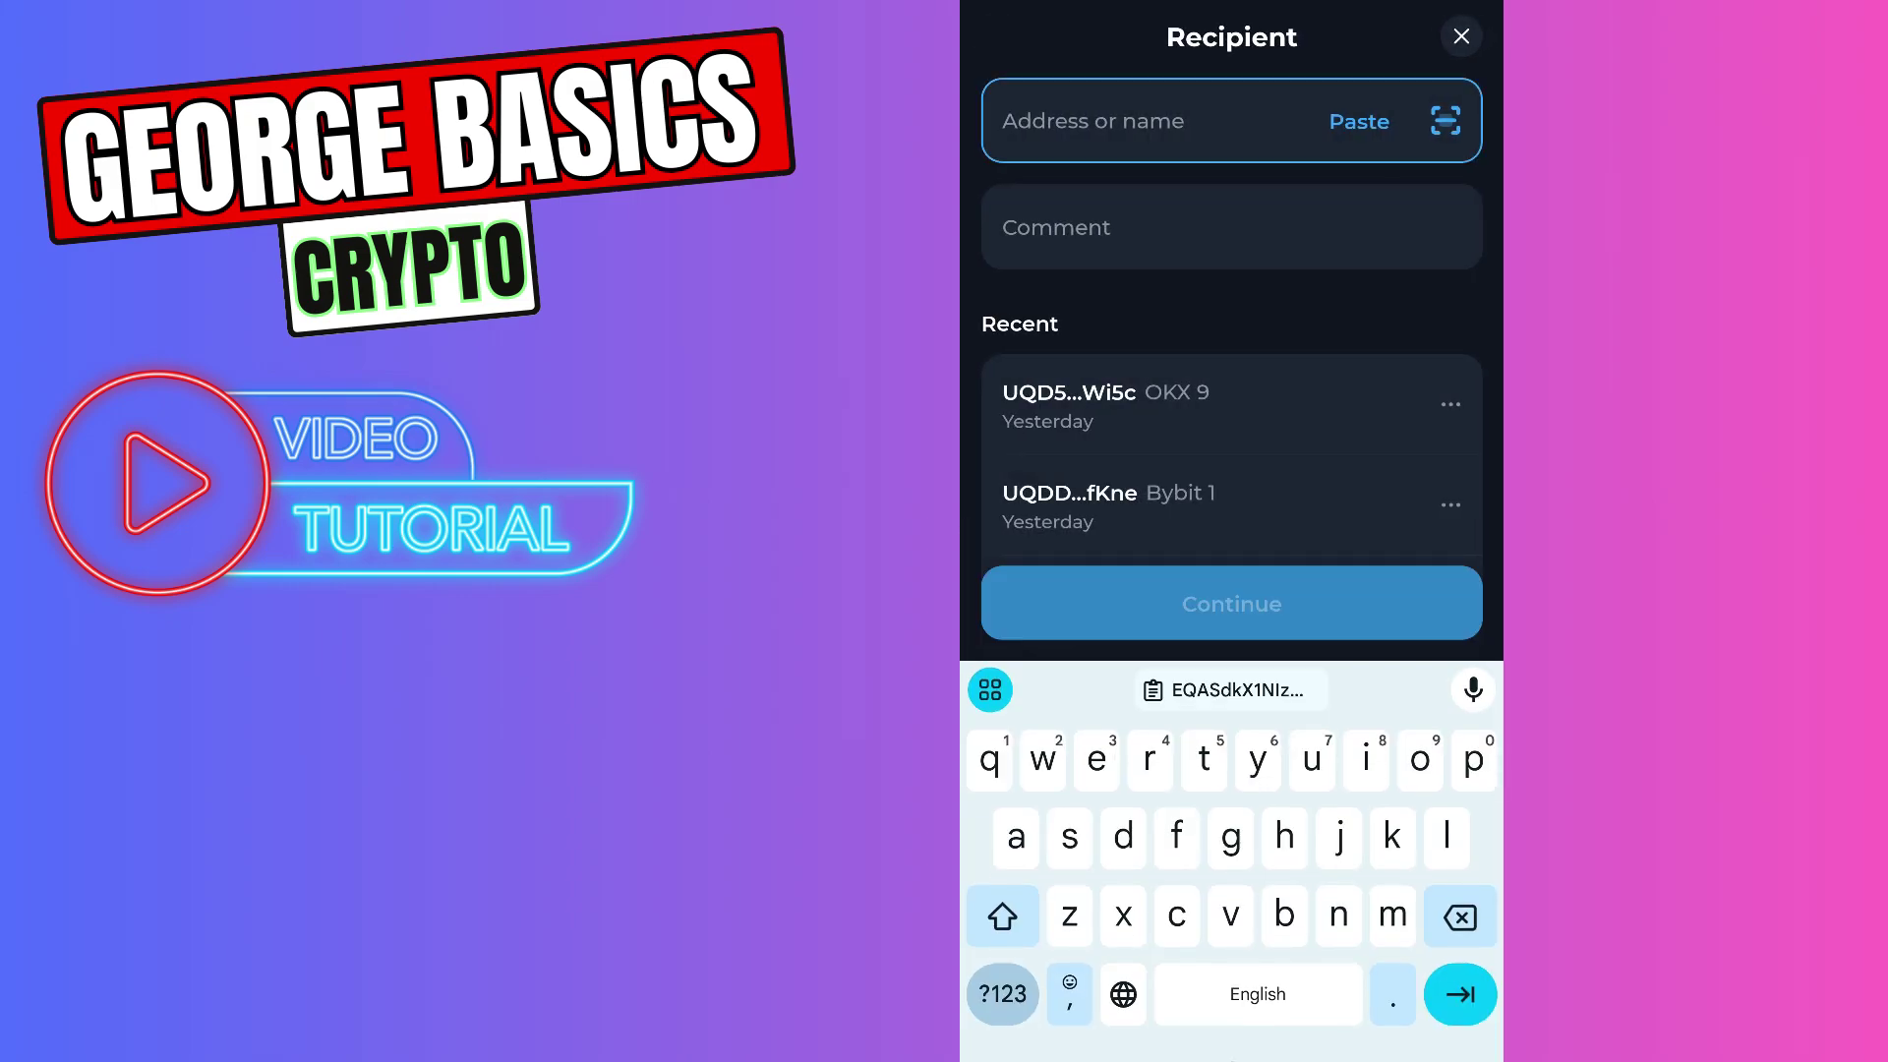
pyautogui.click(1043, 131)
pyautogui.click(1022, 59)
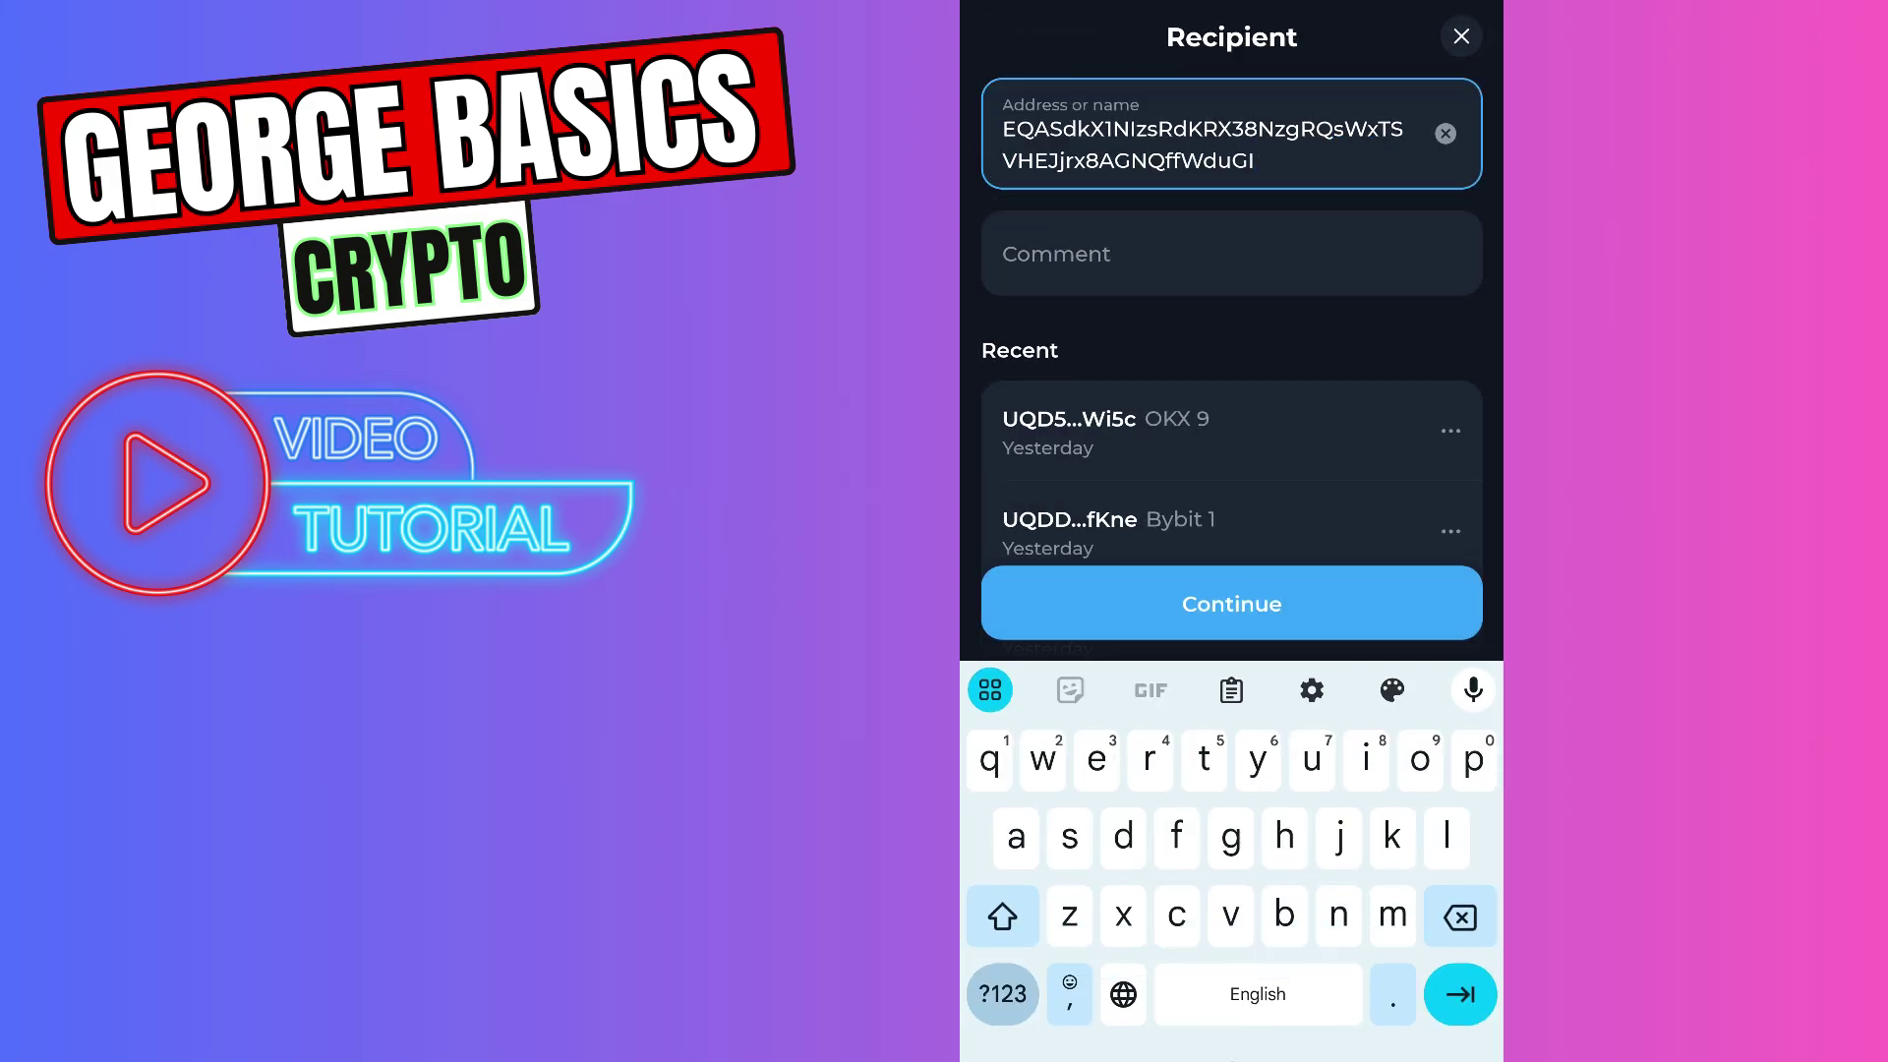
# Step: Replace the preset 0 with a 0.01 TON amount and proceed to confirmation
pyautogui.click(1269, 975)
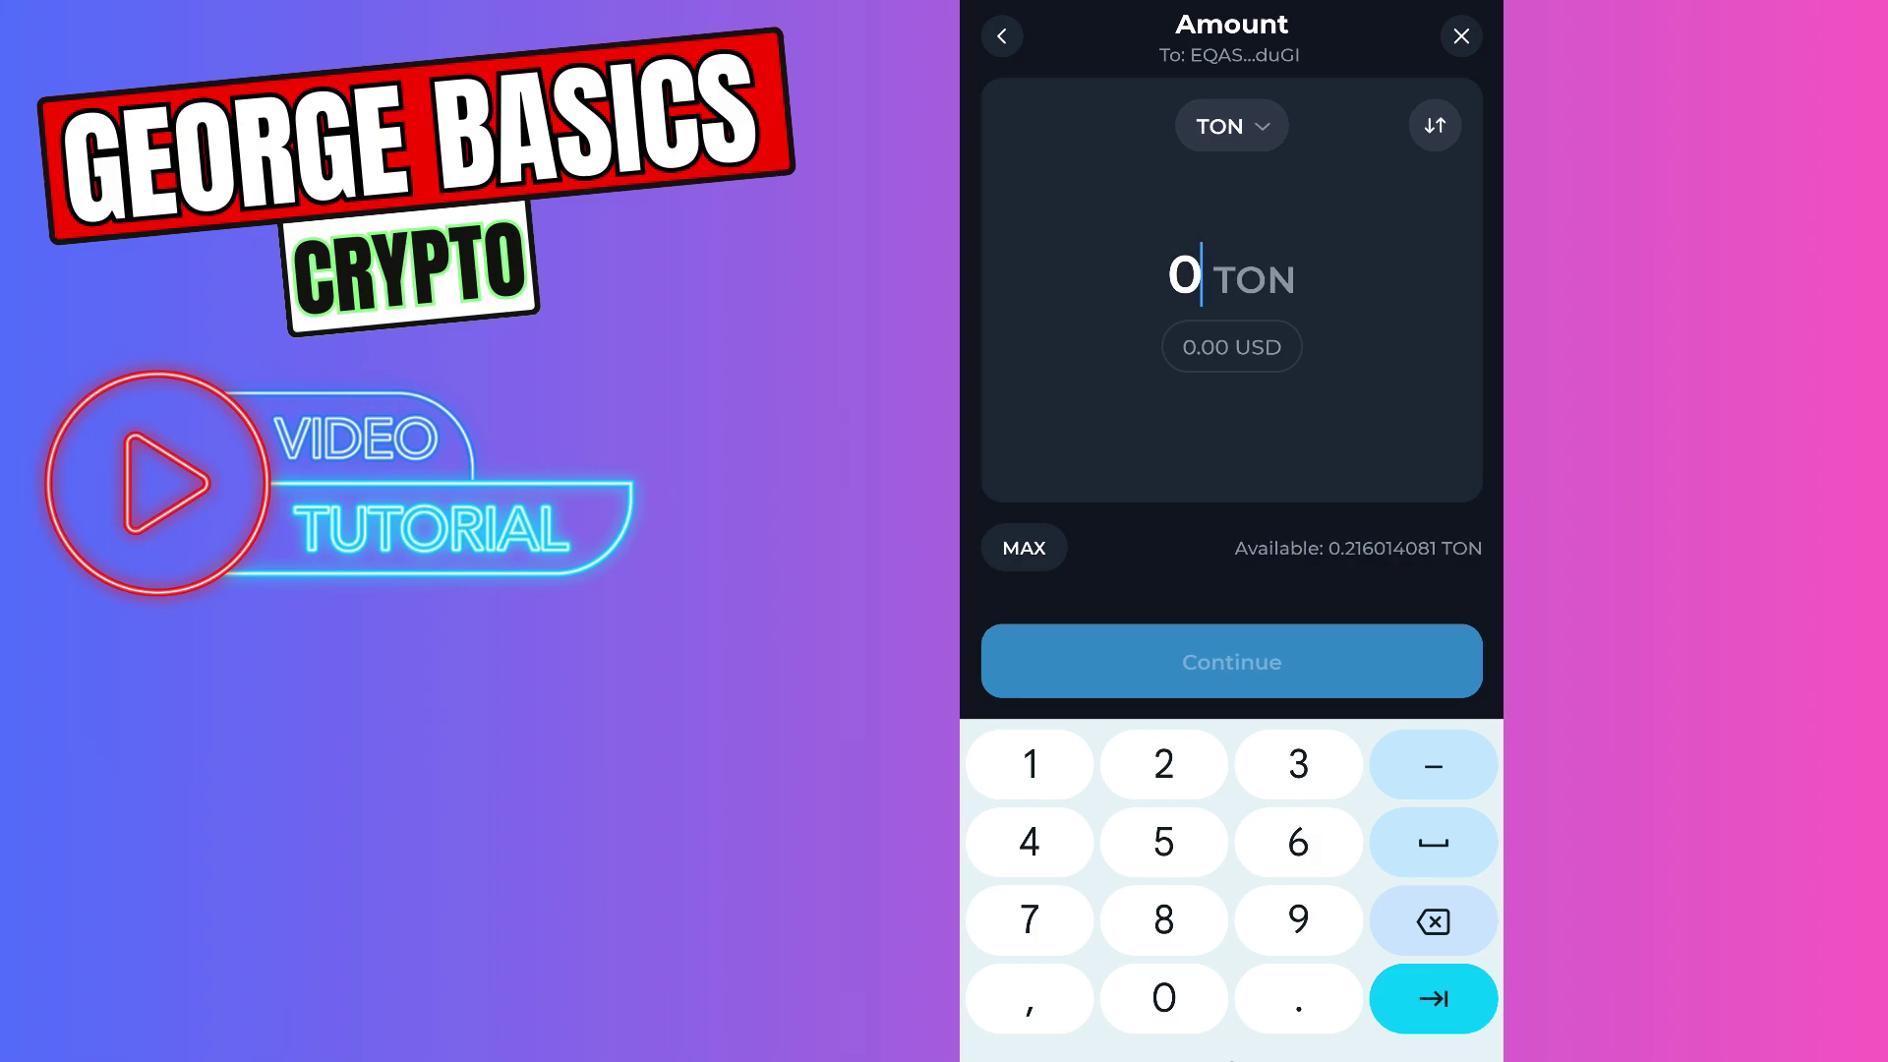
pyautogui.click(1431, 920)
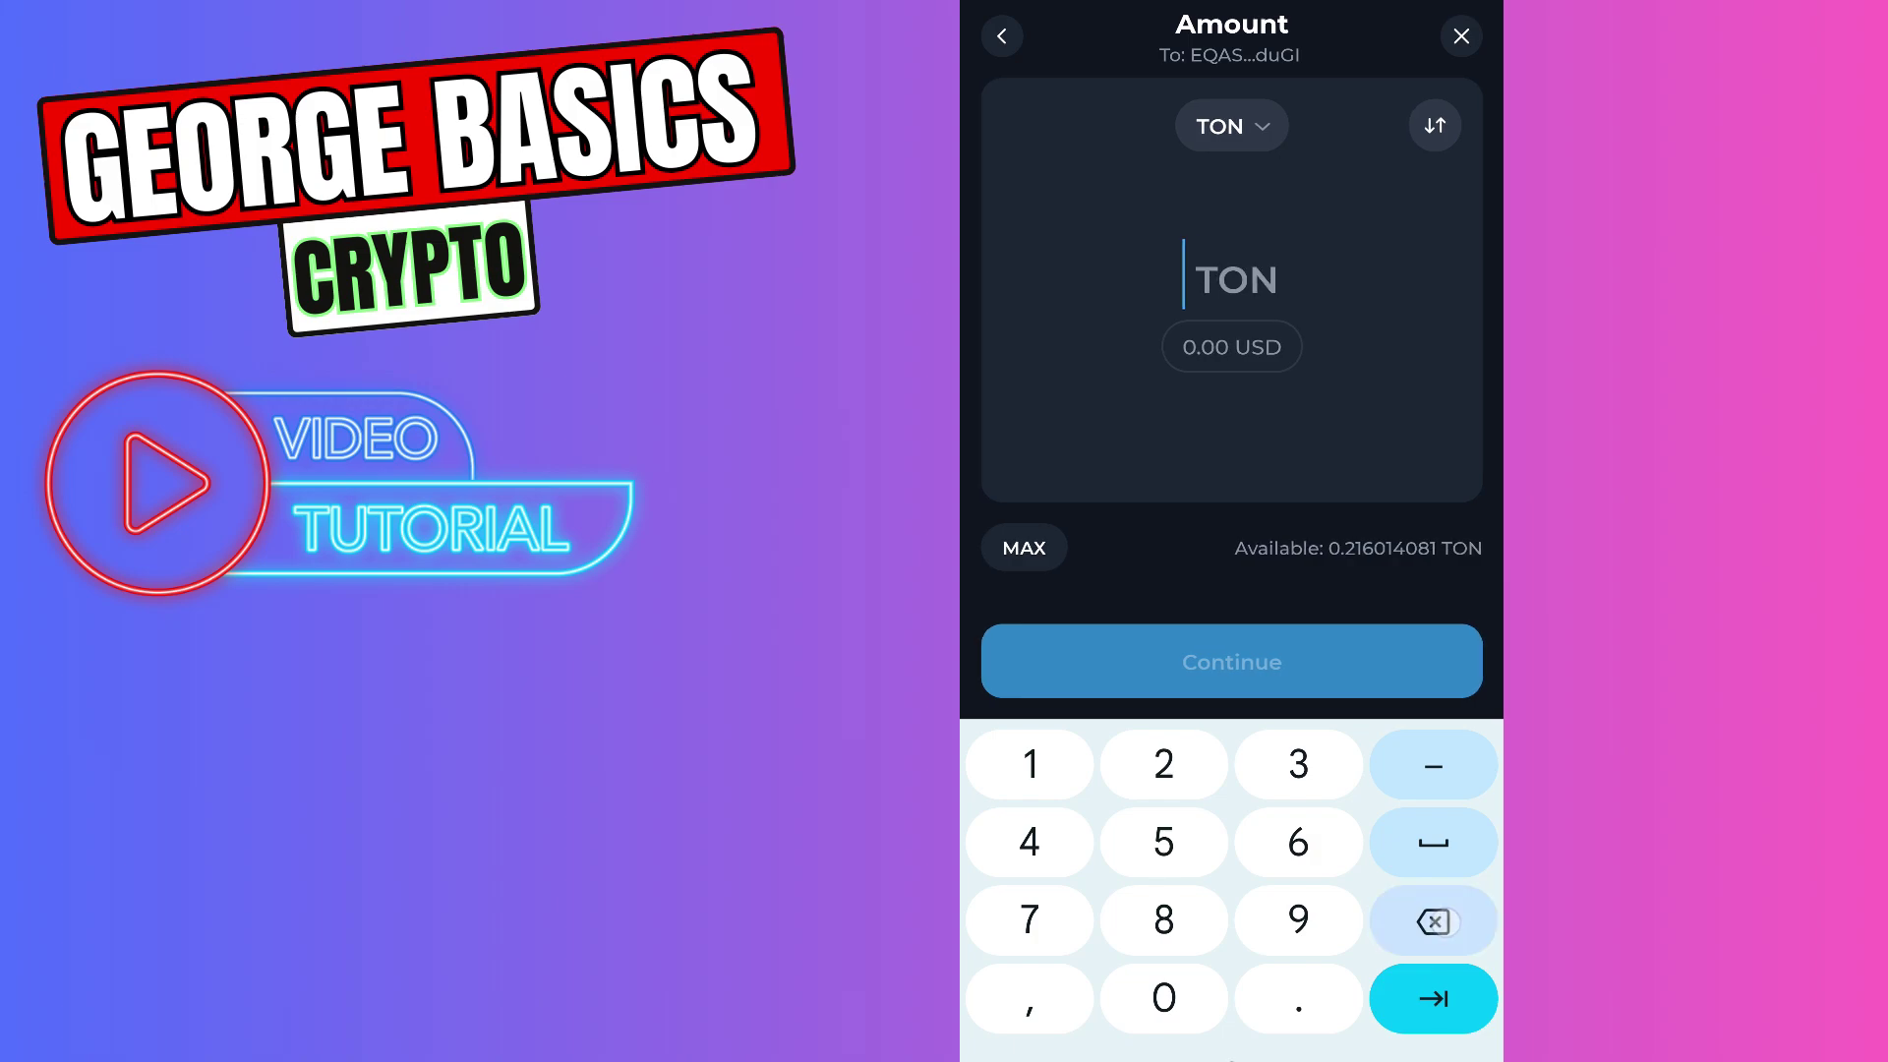
pyautogui.click(1164, 997)
pyautogui.write('.')
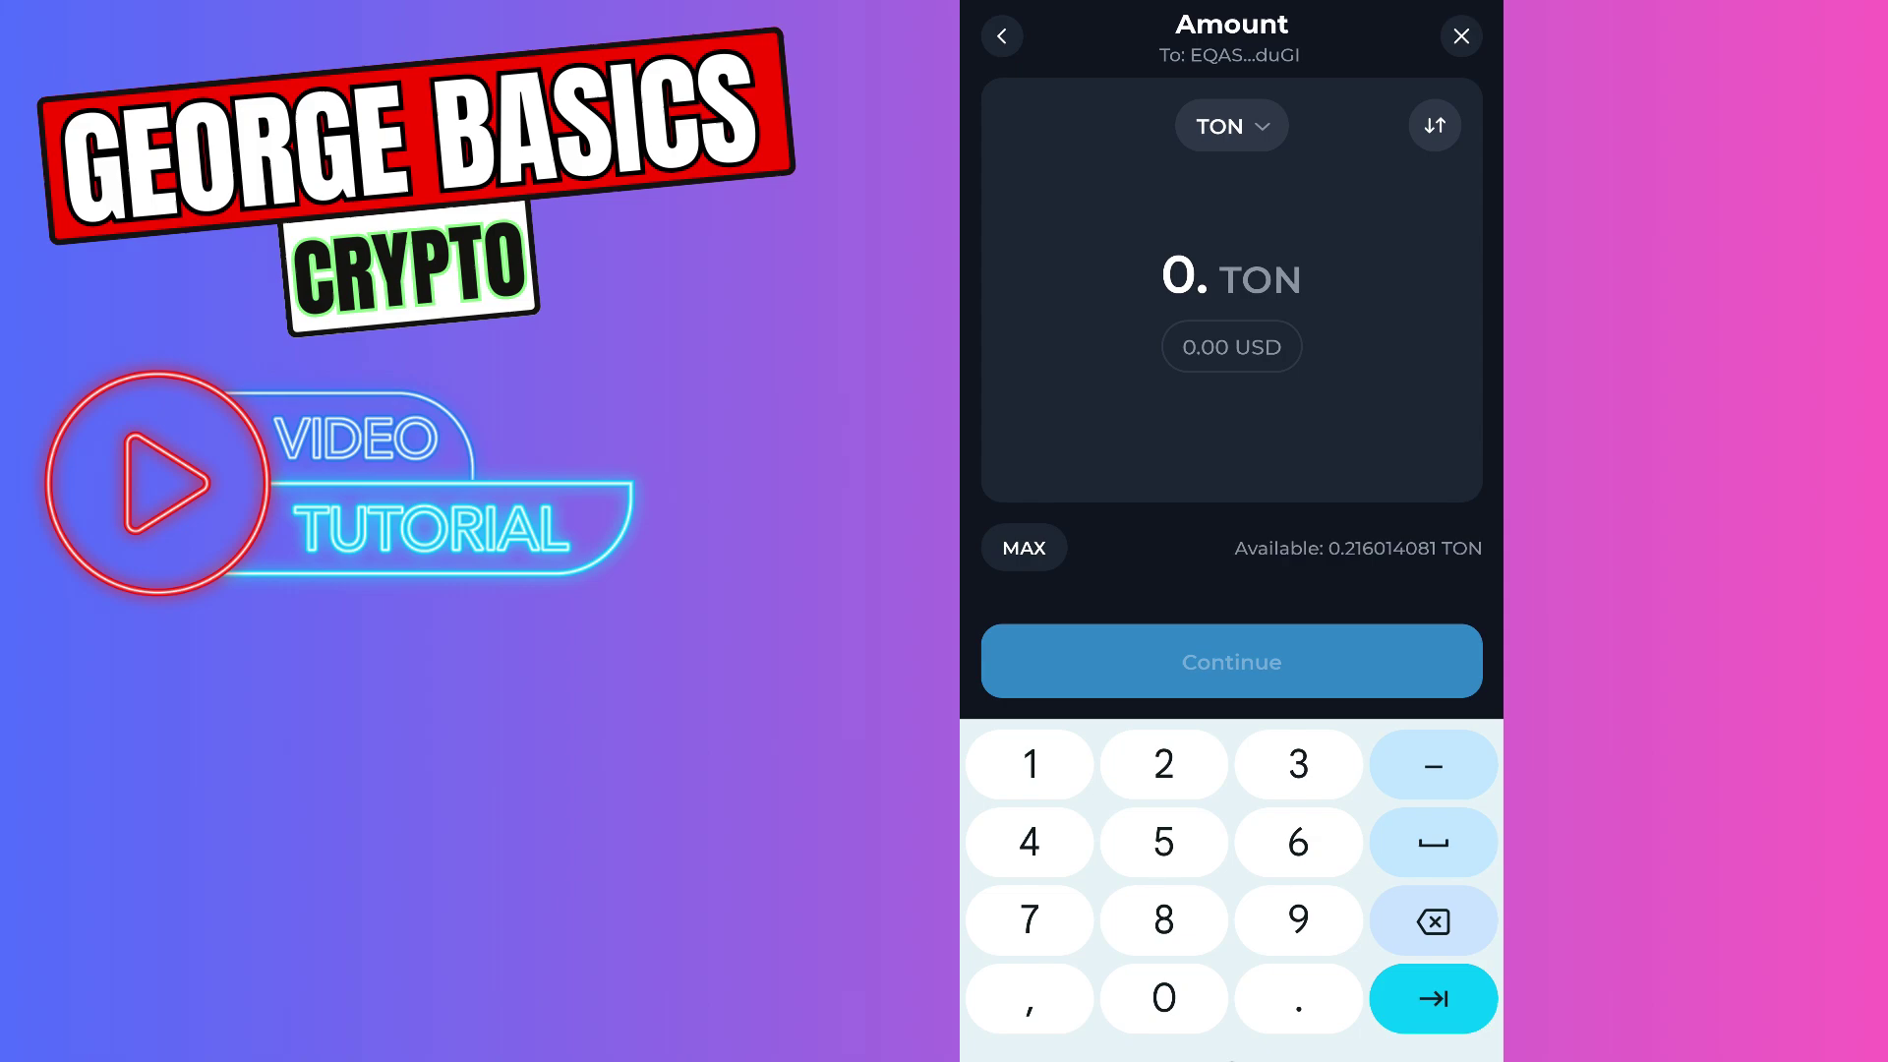
pyautogui.write('01')
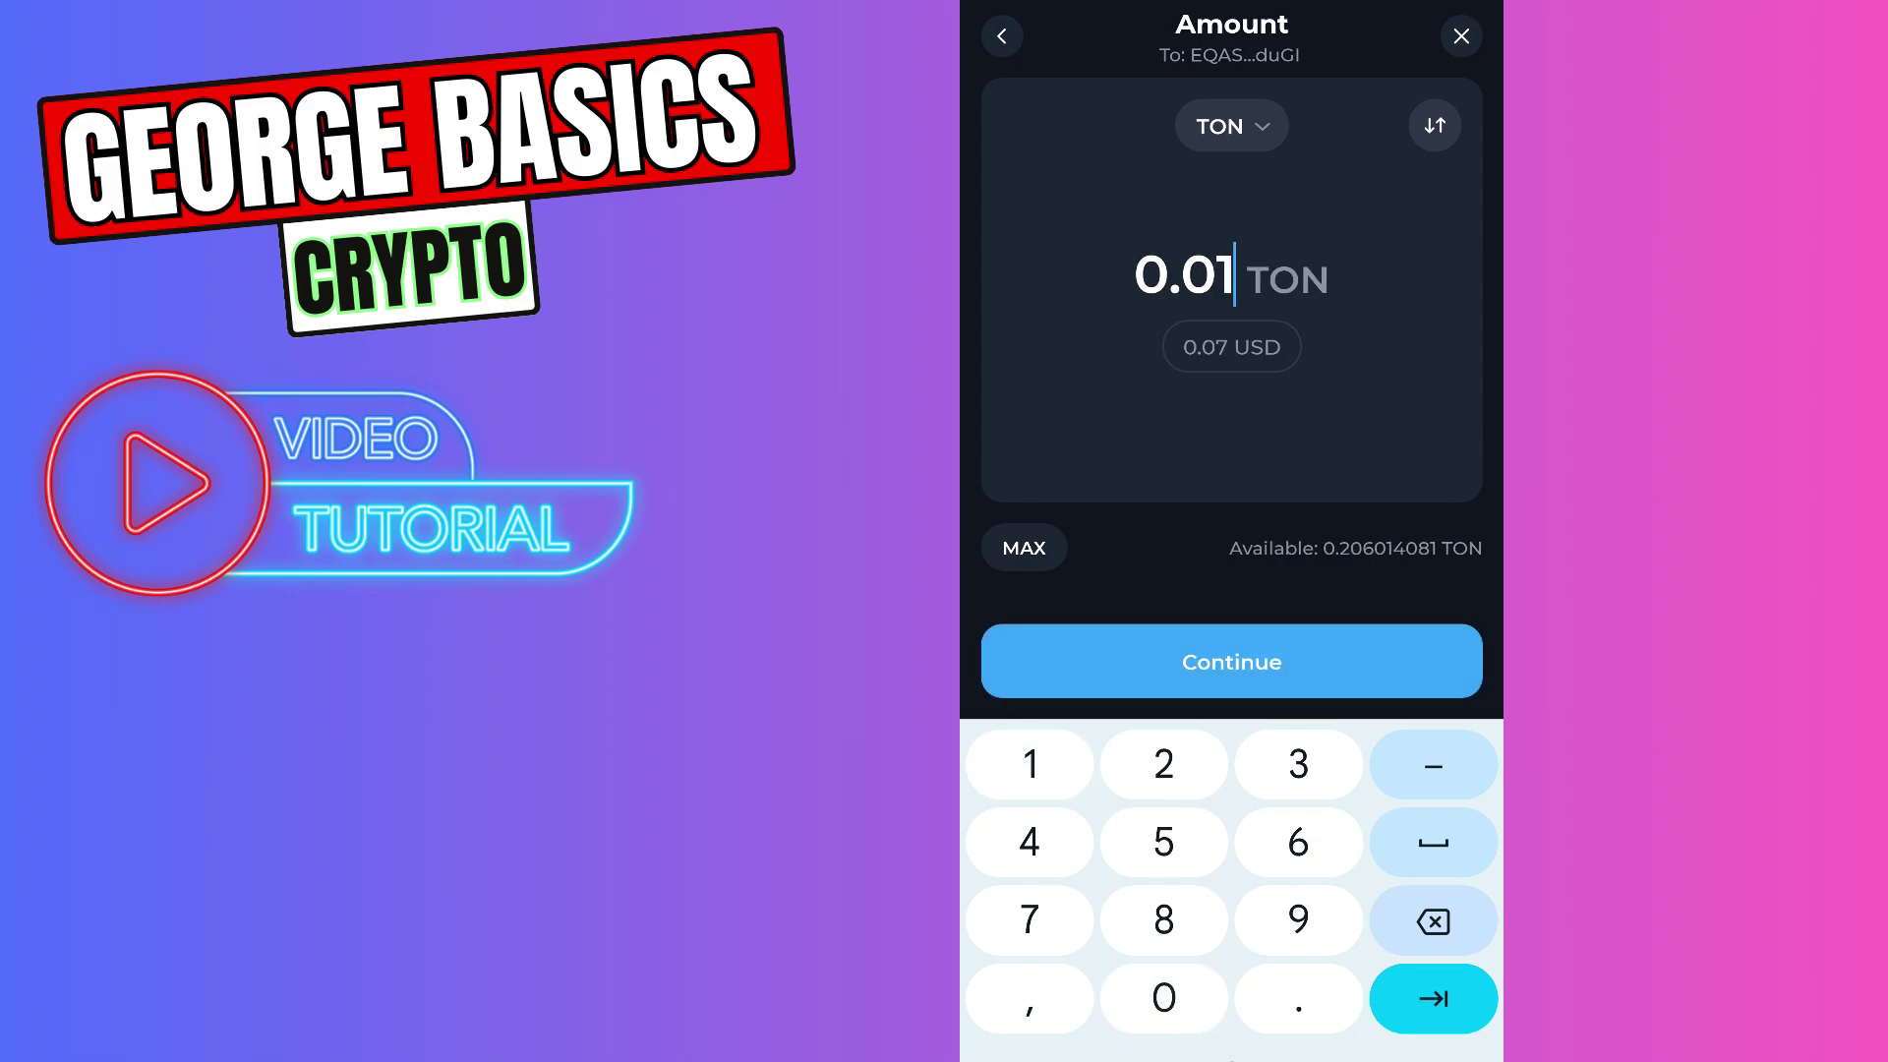
pyautogui.click(1231, 661)
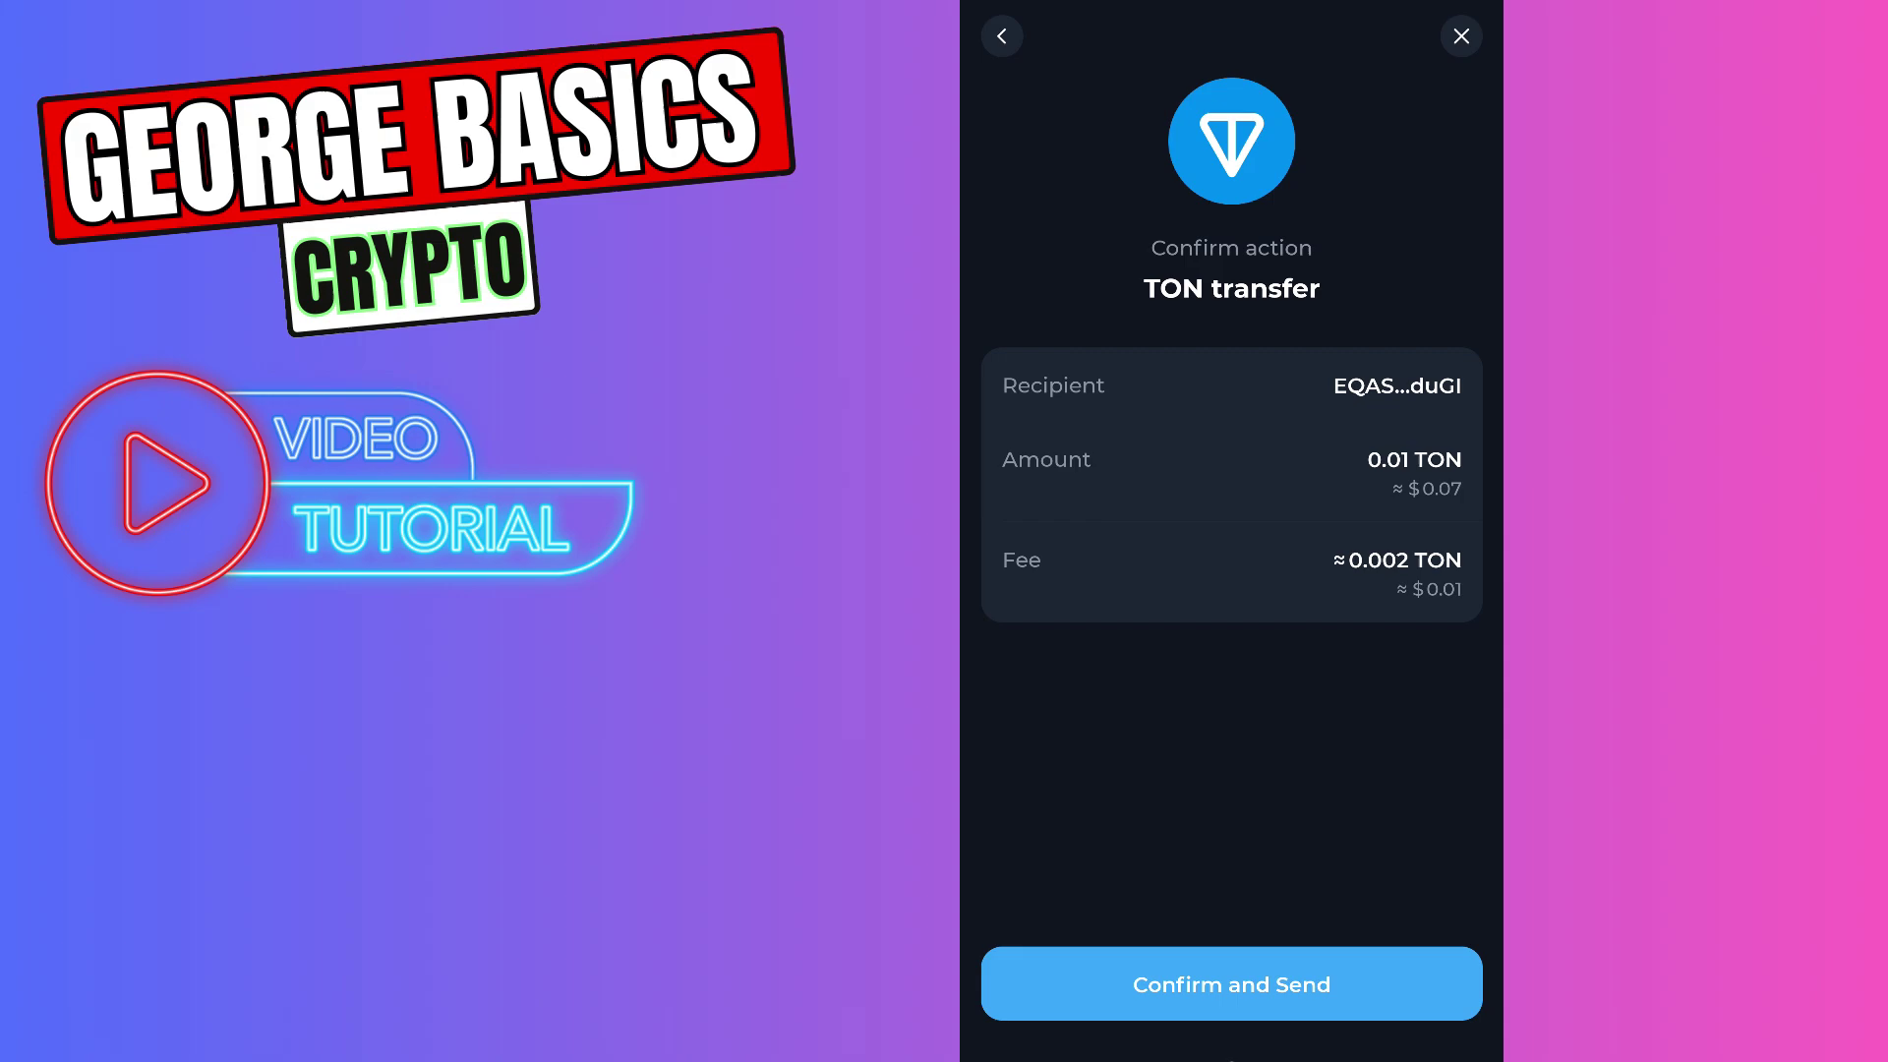
# Step: Confirm the 0.01 TON send and enter the four-digit wallet passcode
pyautogui.click(1269, 983)
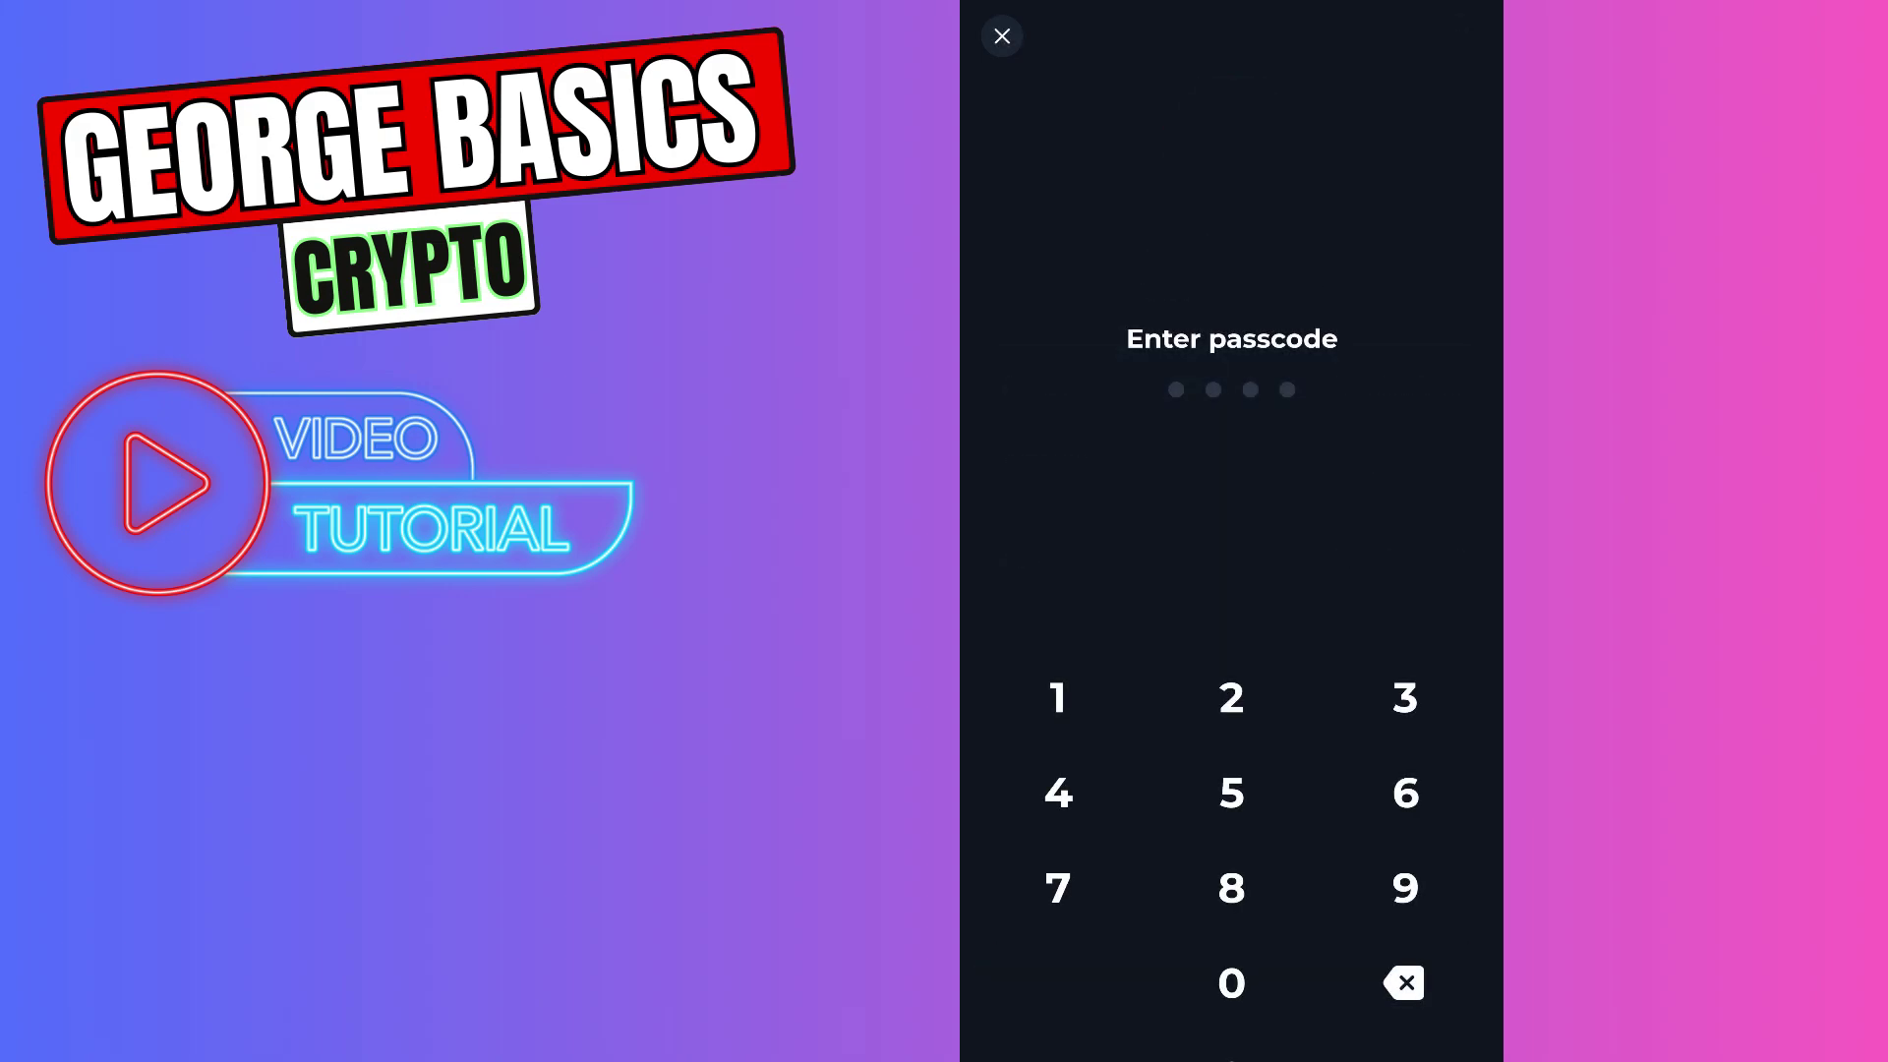
pyautogui.click(1231, 698)
pyautogui.click(1406, 889)
pyautogui.click(1232, 983)
pyautogui.click(1231, 698)
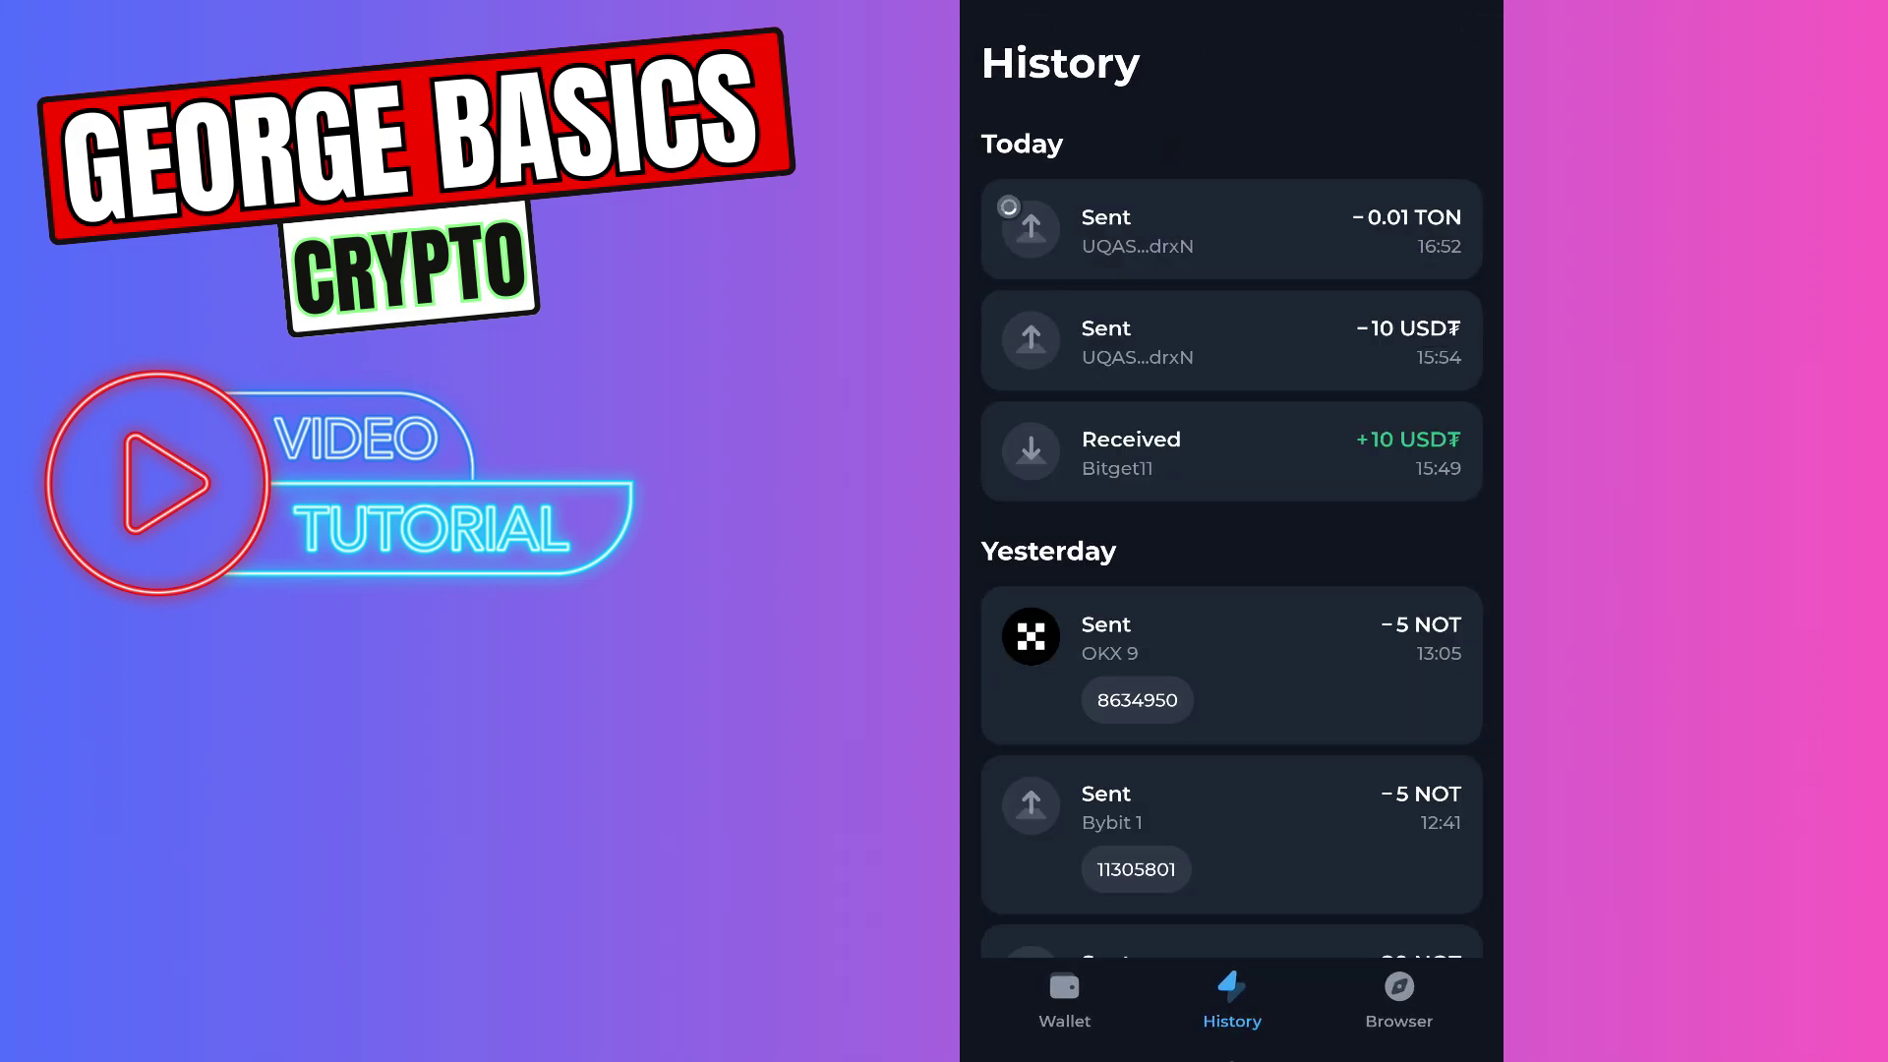
# Step: Reopen Bitget's Assets overview and open Deposit history from the '1 deposits received' banner
pyautogui.moveTo(1231, 1051); pyautogui.dragTo(1231, 664)
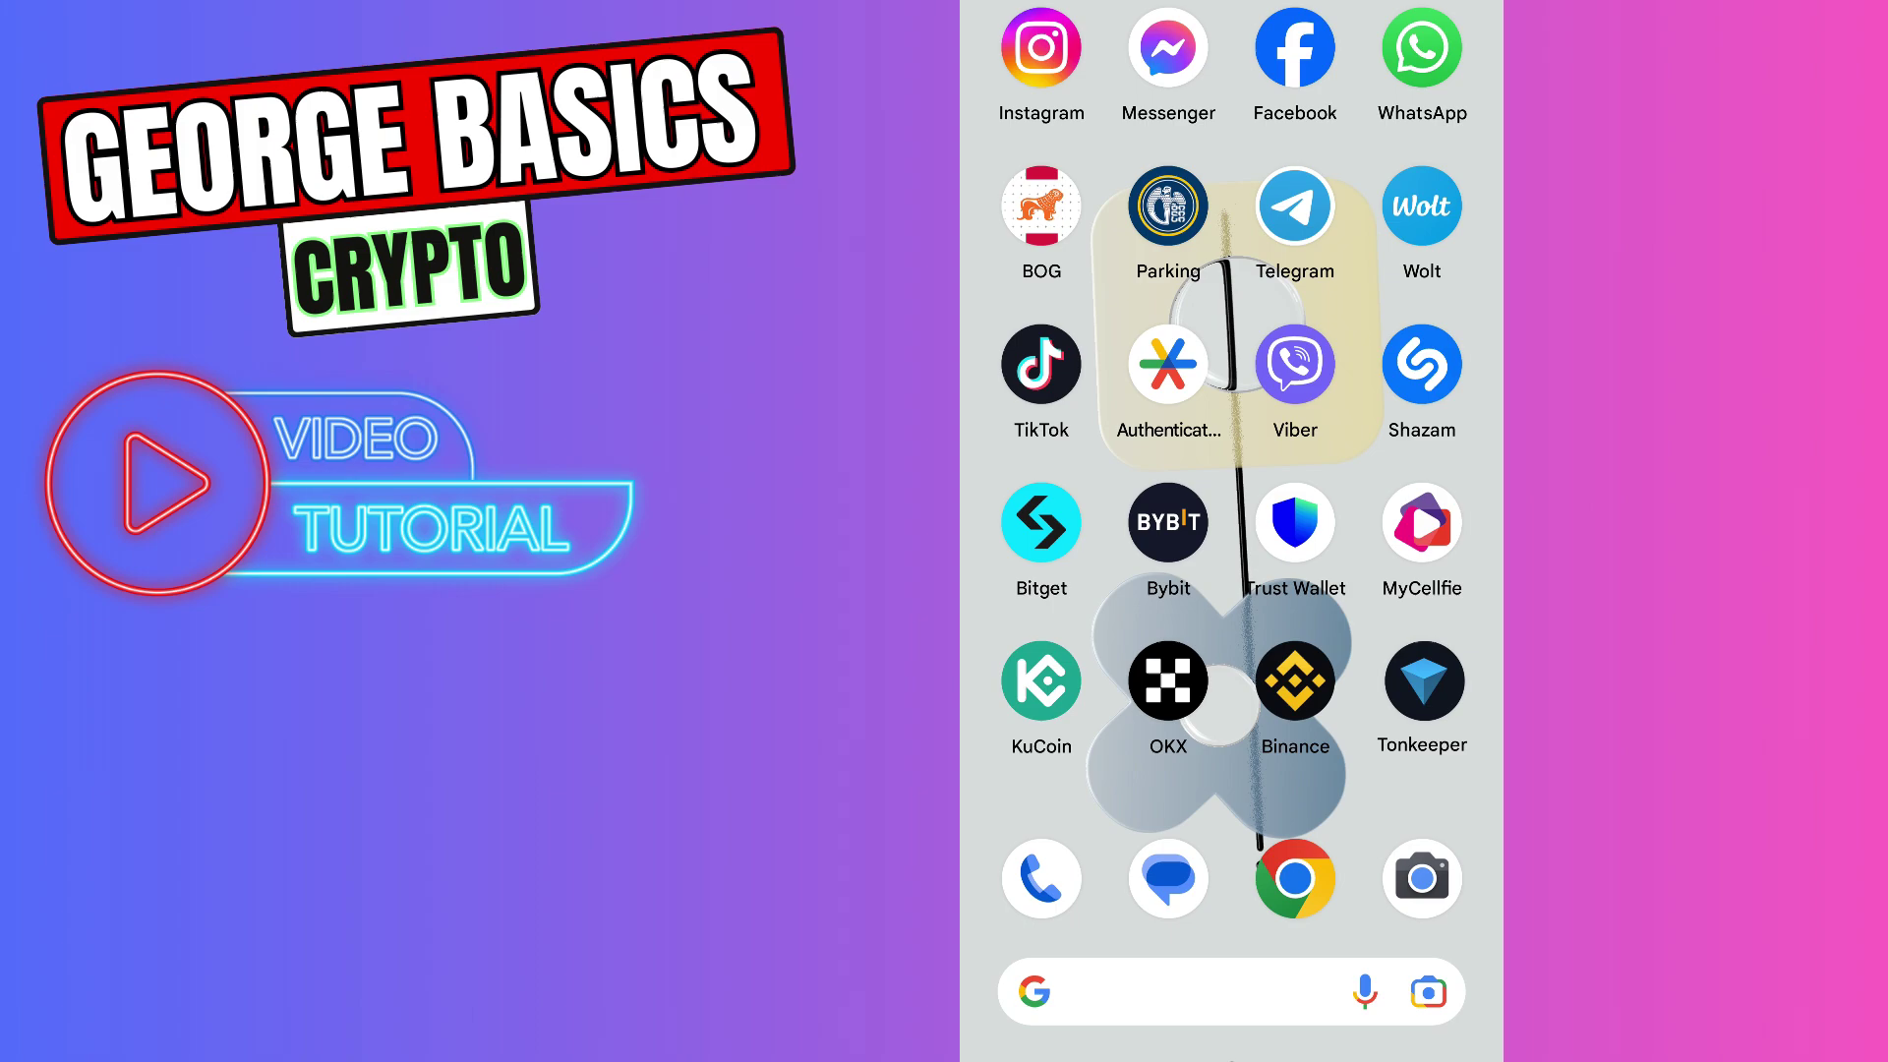
pyautogui.click(1042, 522)
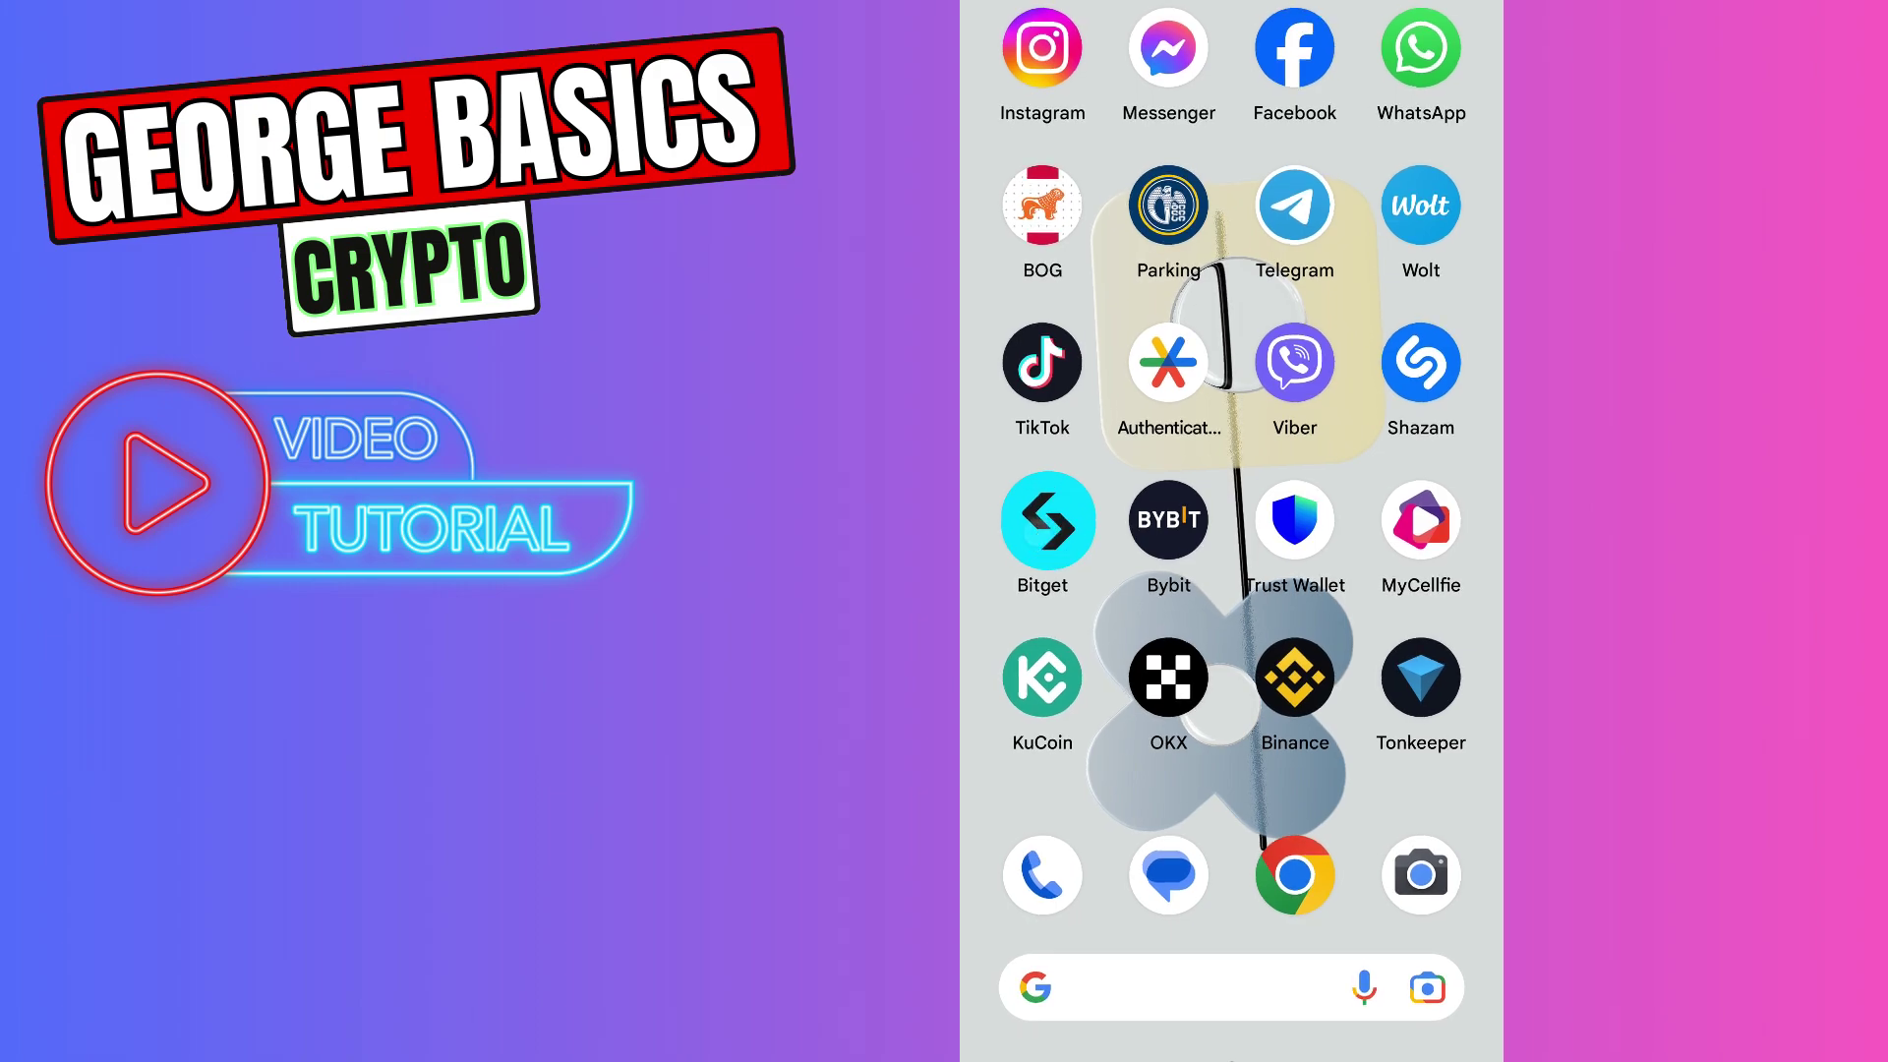
pyautogui.click(1091, 1051)
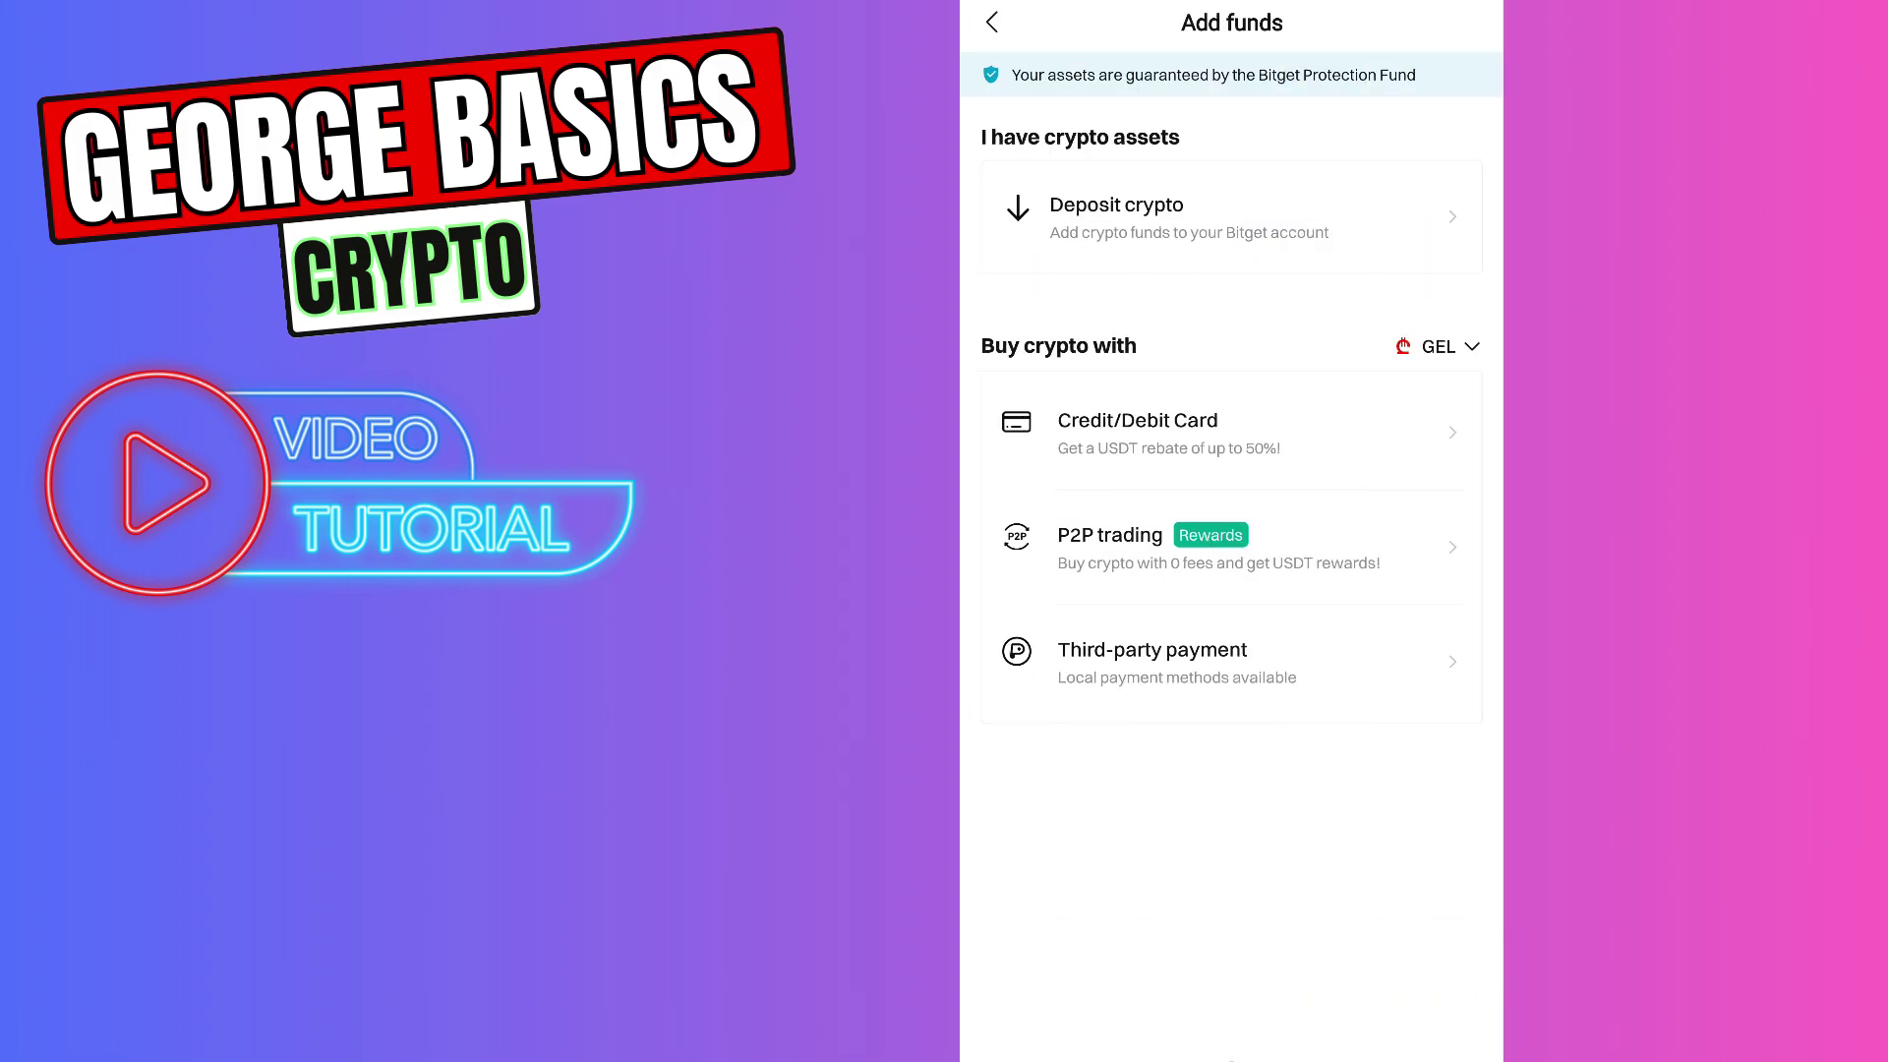
pyautogui.click(1092, 1052)
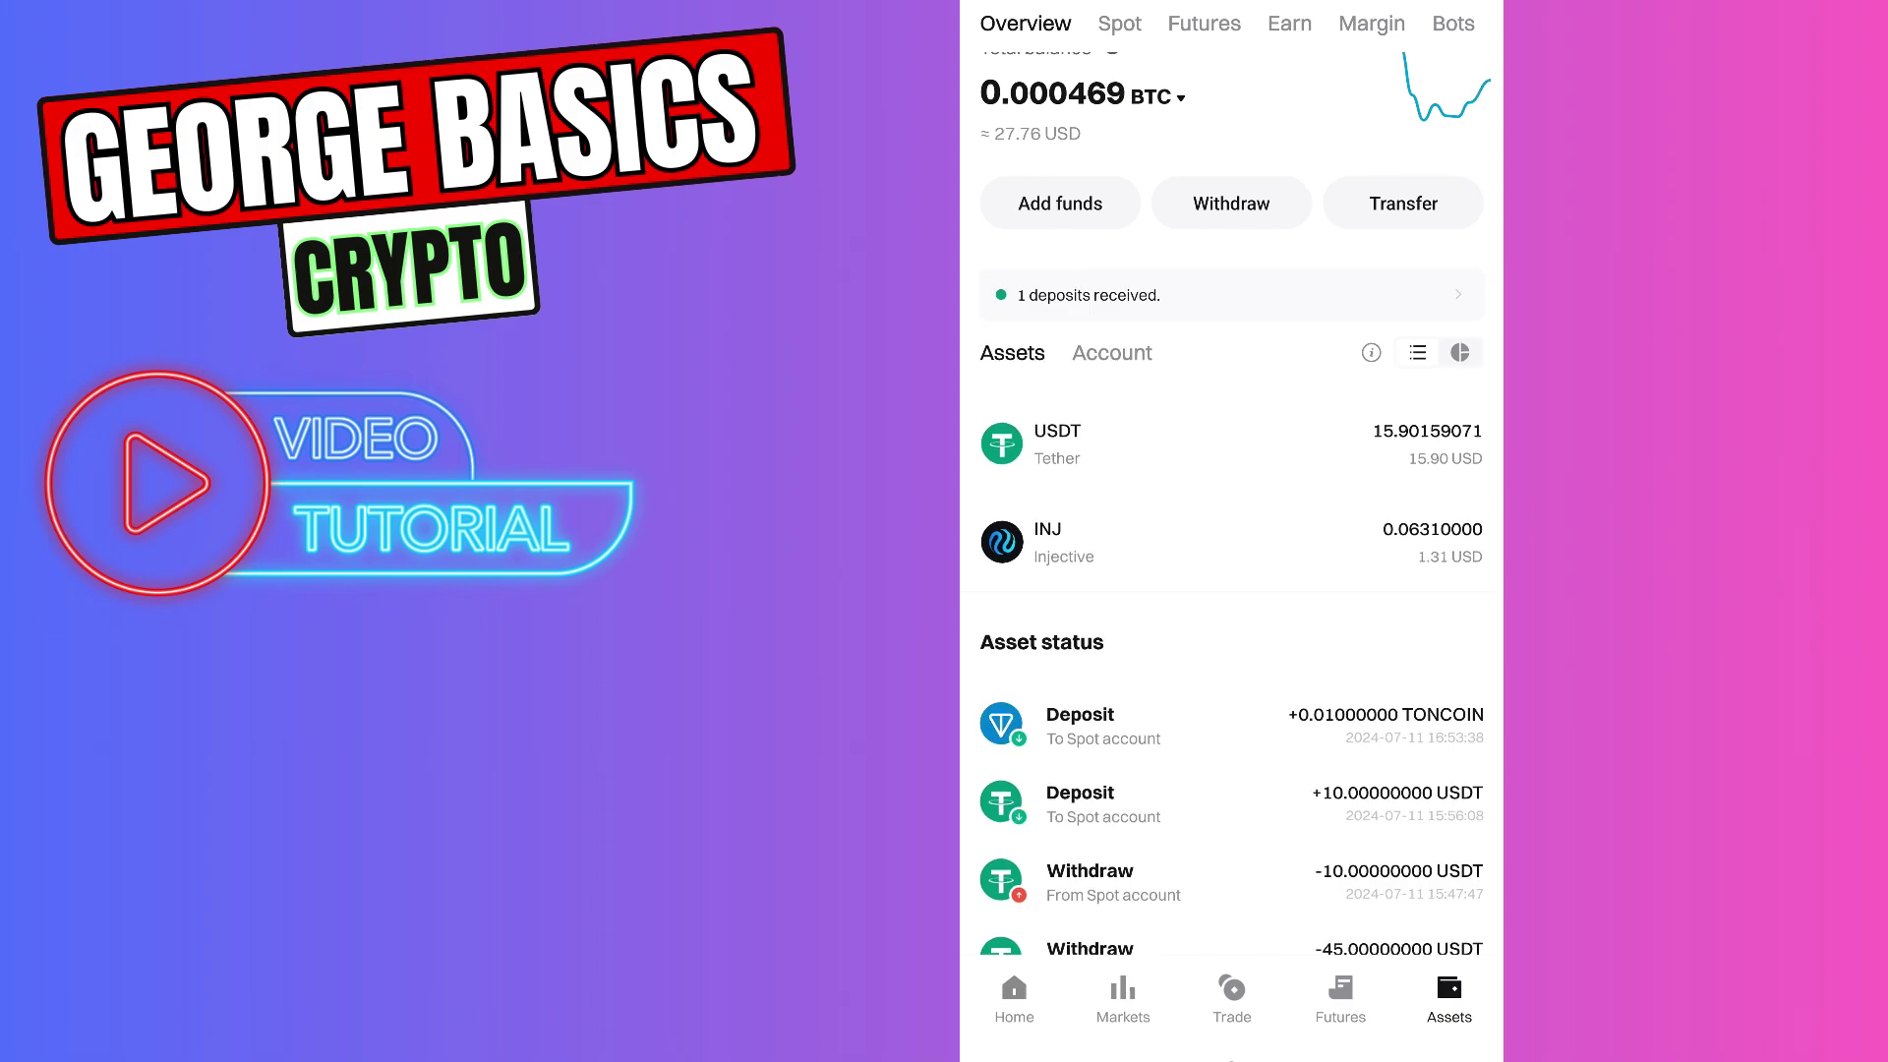
pyautogui.click(1235, 718)
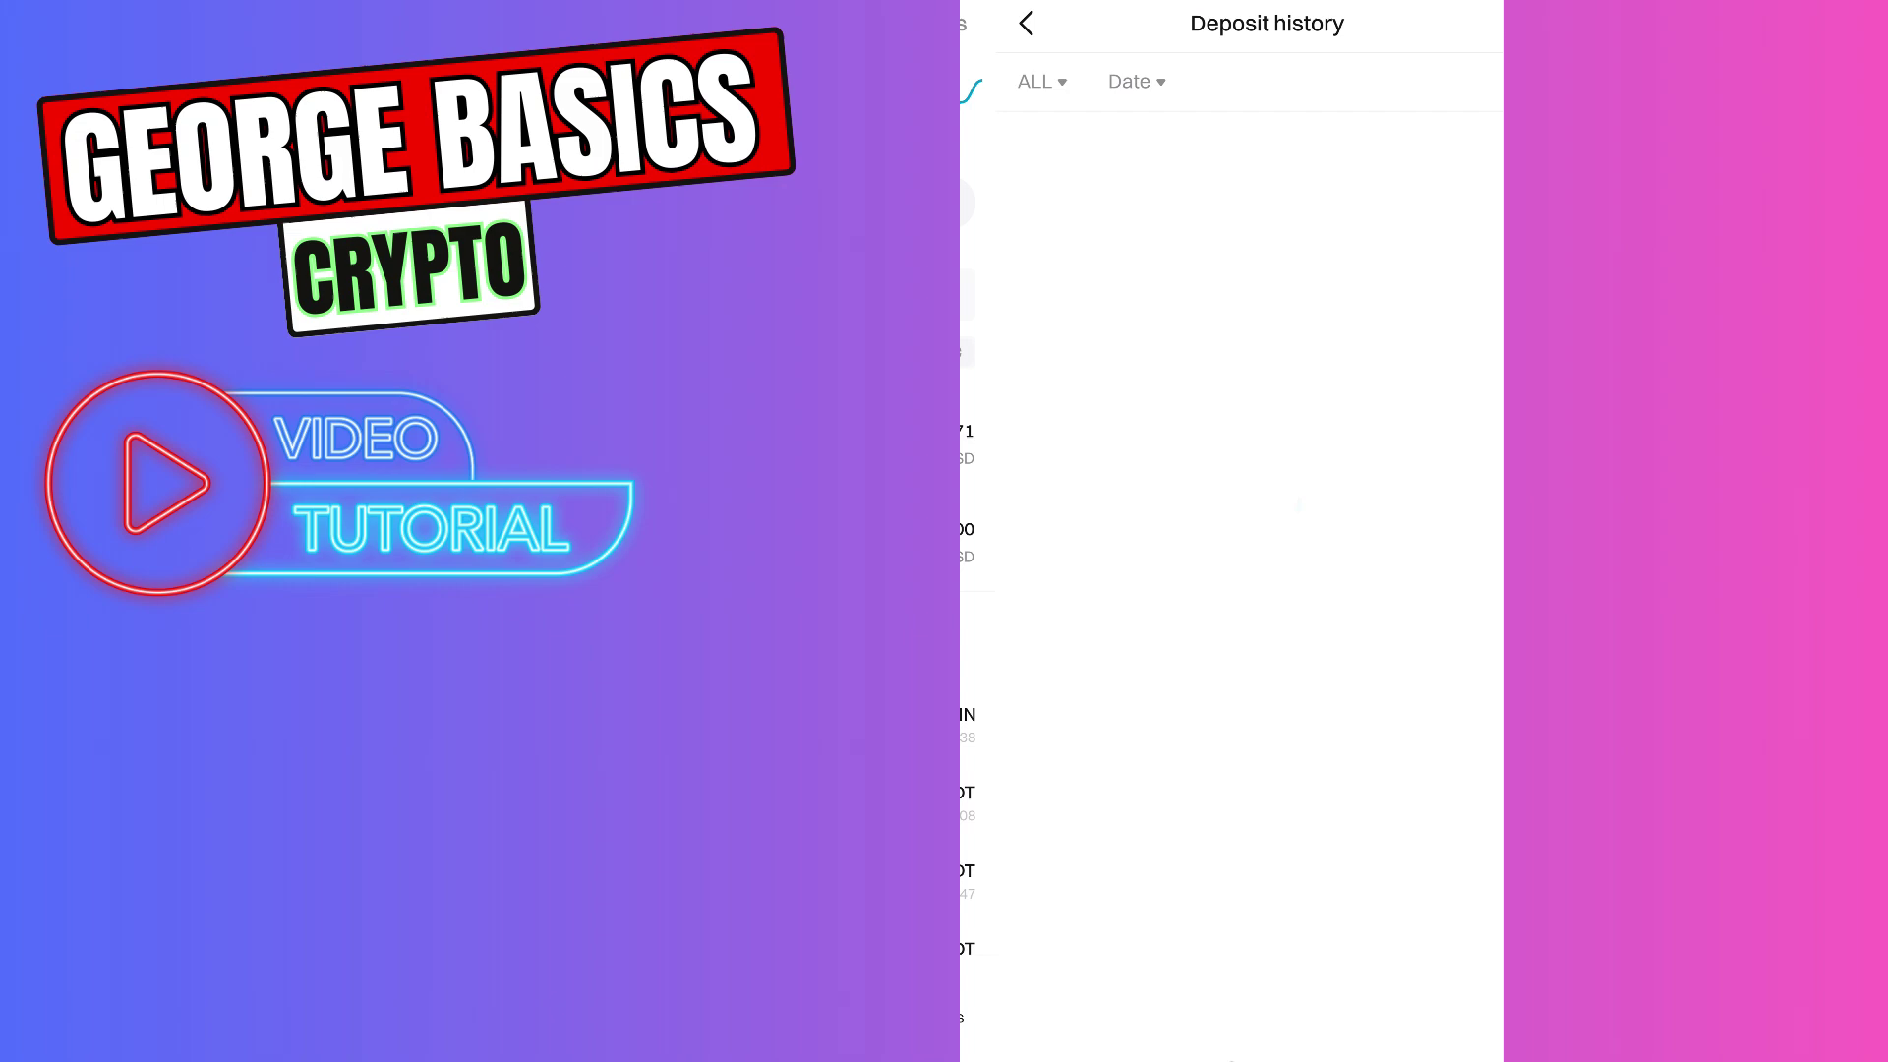